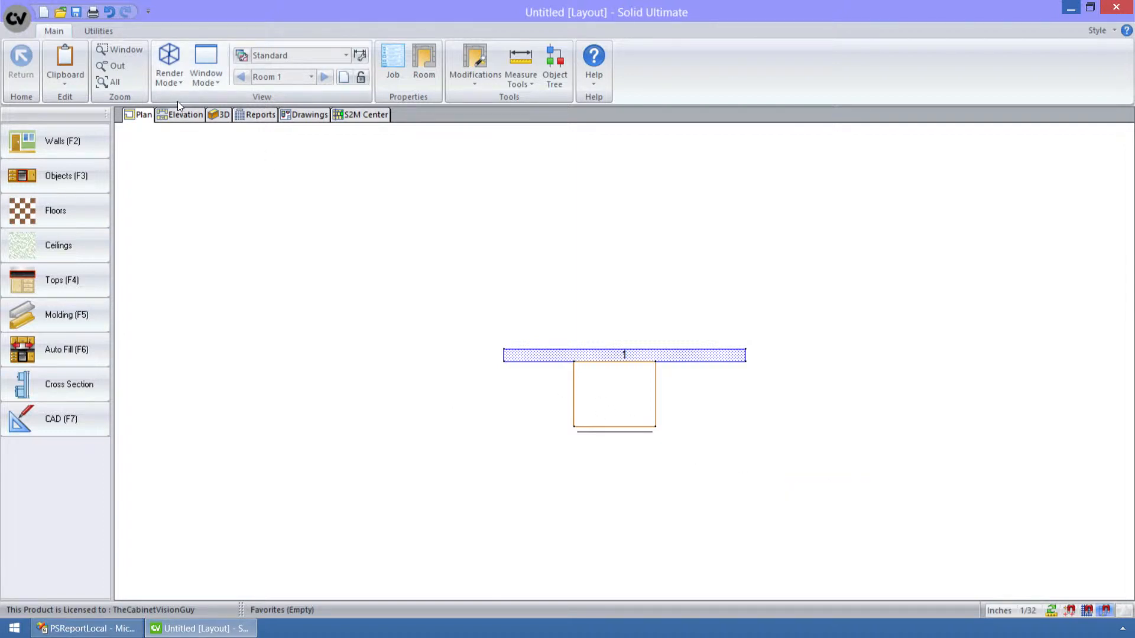
Step: Open the report setup list in the Report Center
left_click(250, 113)
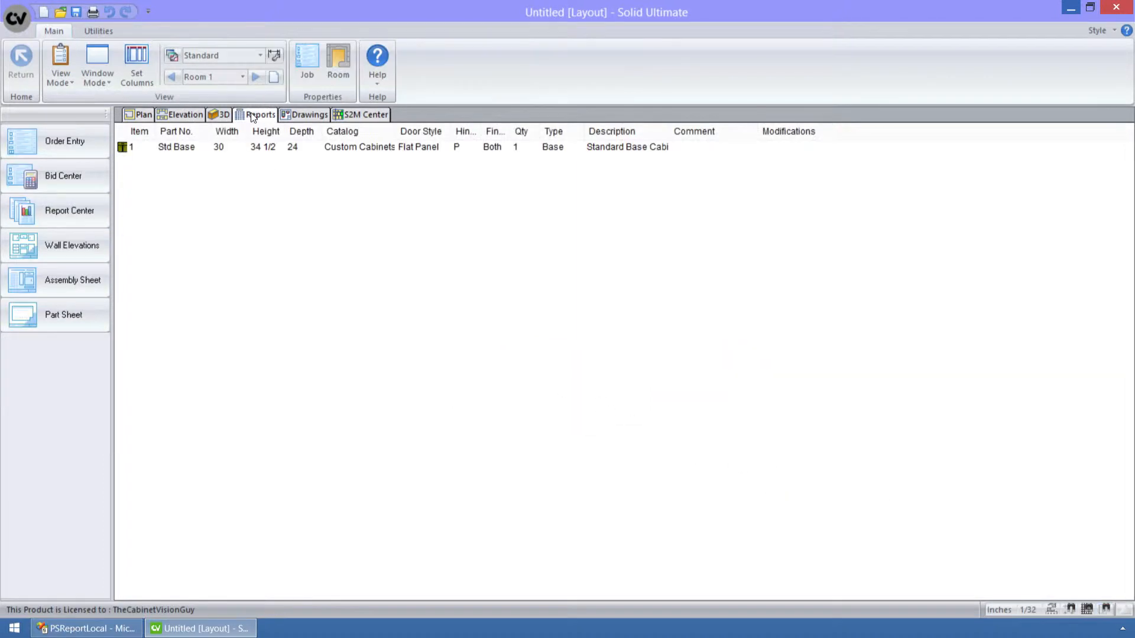
left_click(70, 213)
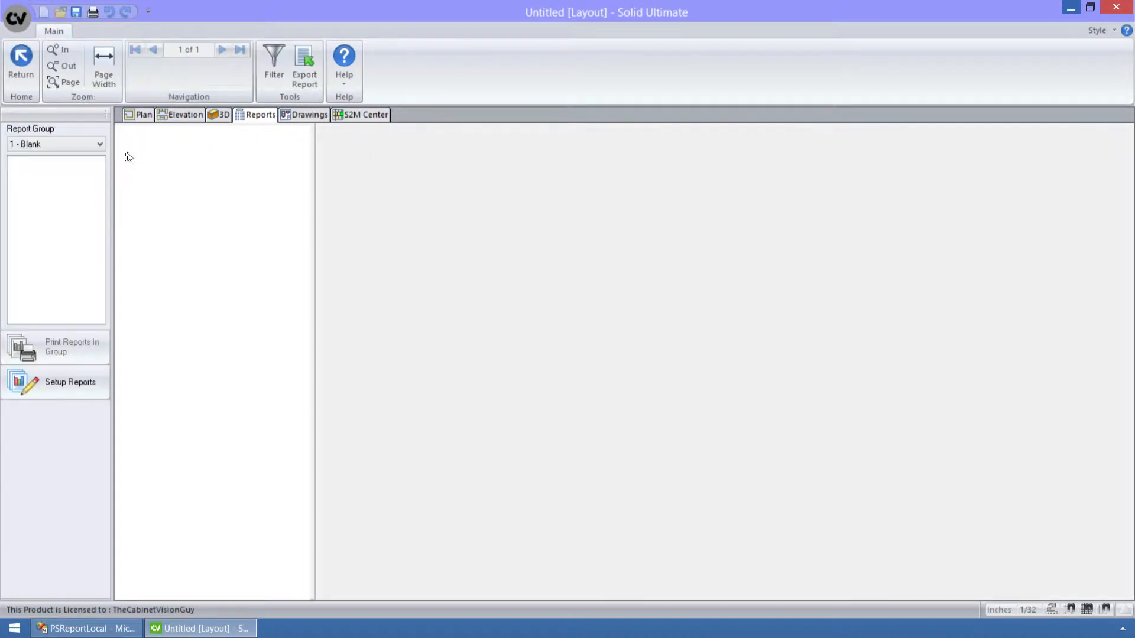
left_click(73, 381)
left_click(156, 385)
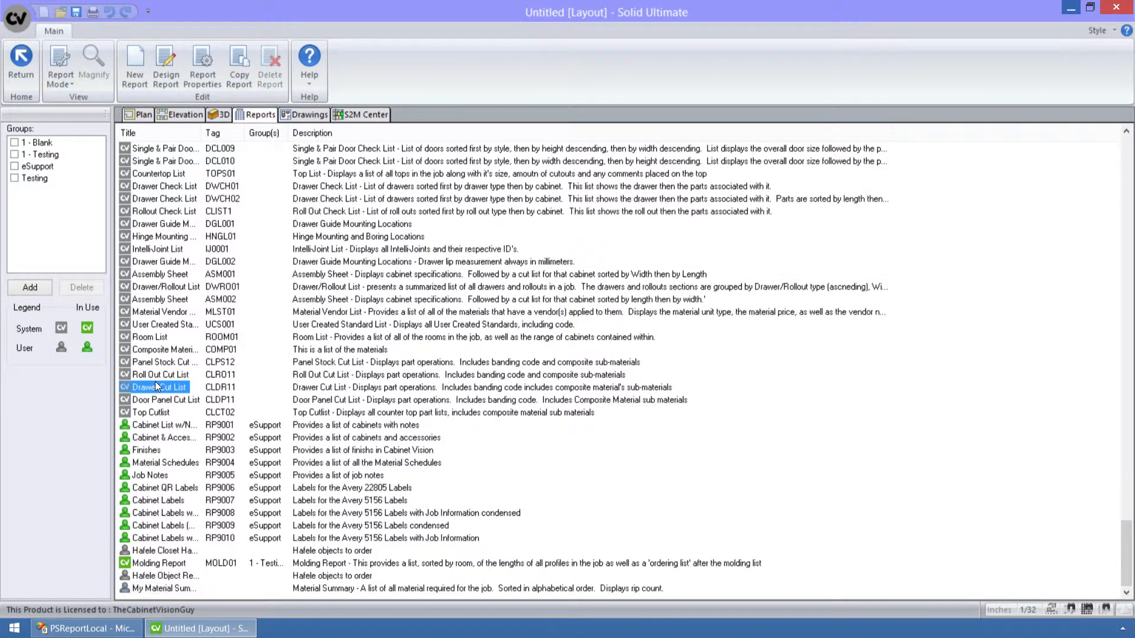
Step: Preview the My Material Summary report and magnify its material table
left_click(163, 589)
left_click(61, 74)
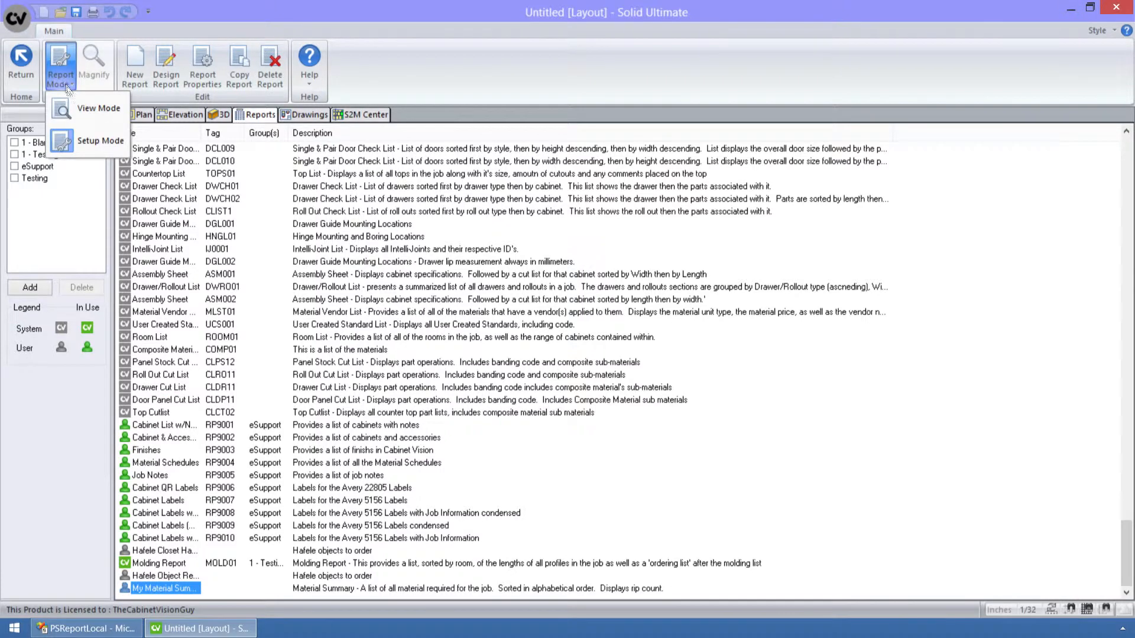
left_click(73, 106)
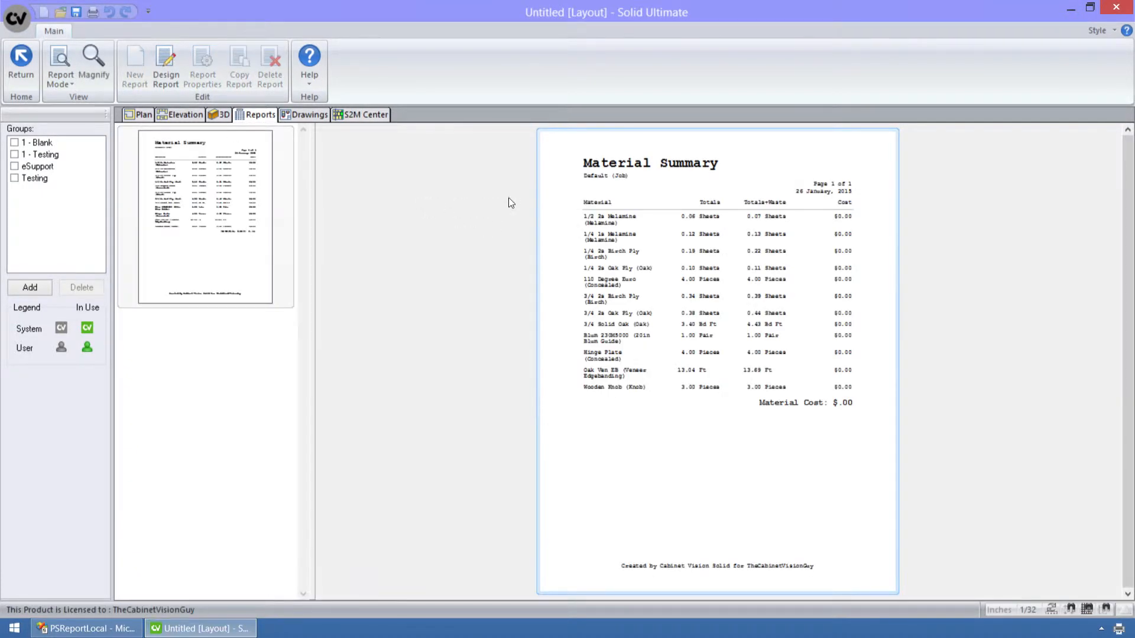
left_click_drag(508, 198, 911, 435)
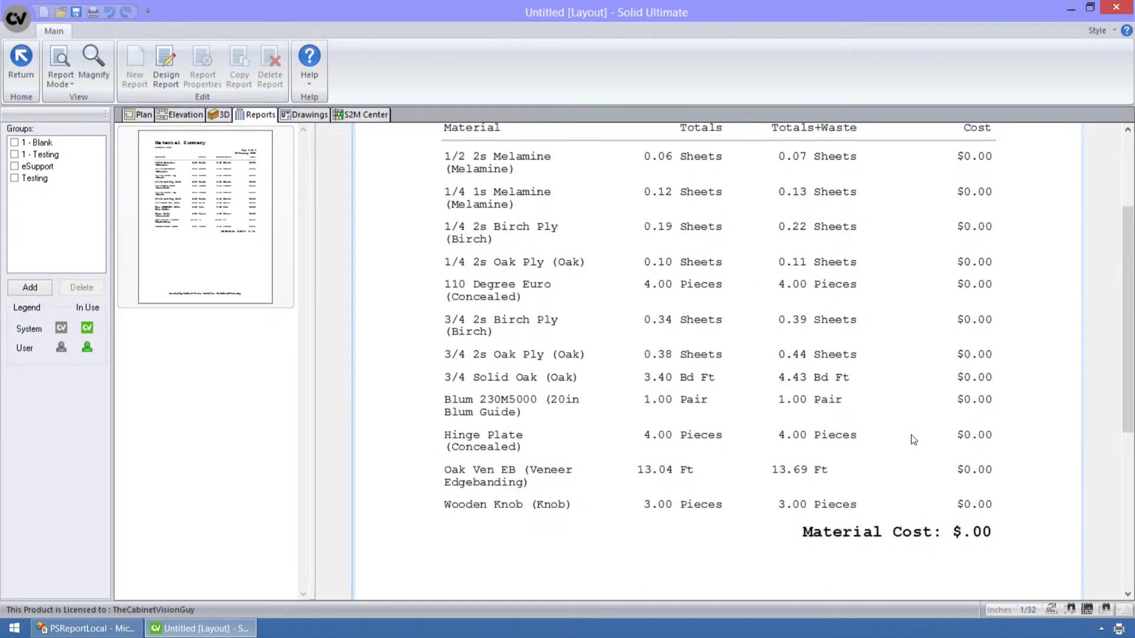
scroll(875, 307, "up", 1)
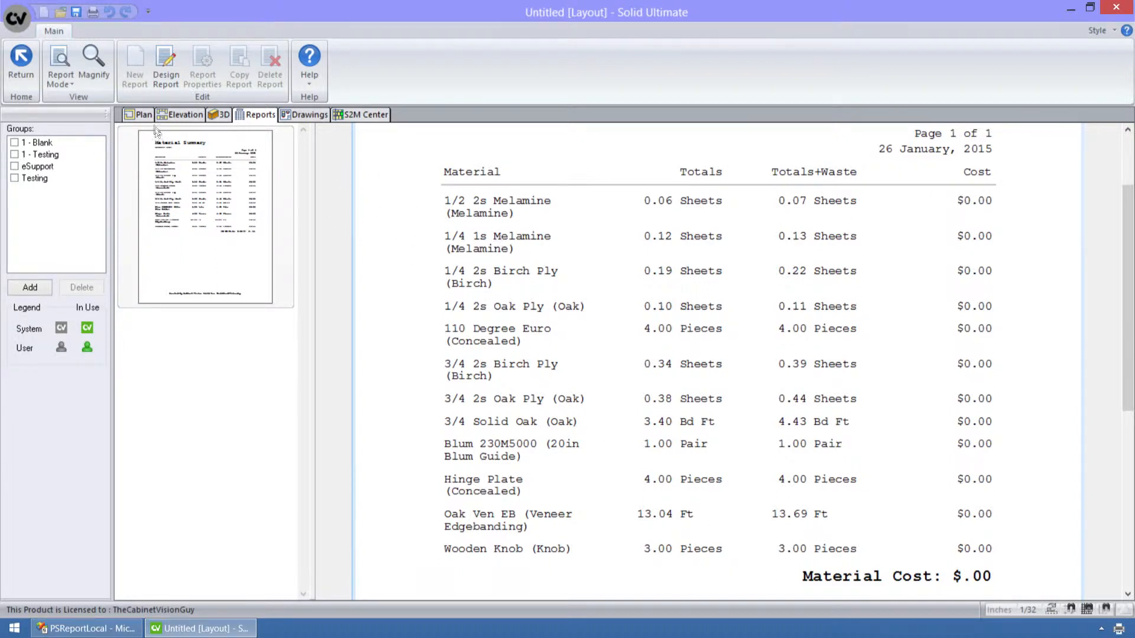
Step: Return to the report setup list and delete the My Material Summary report
left_click(61, 83)
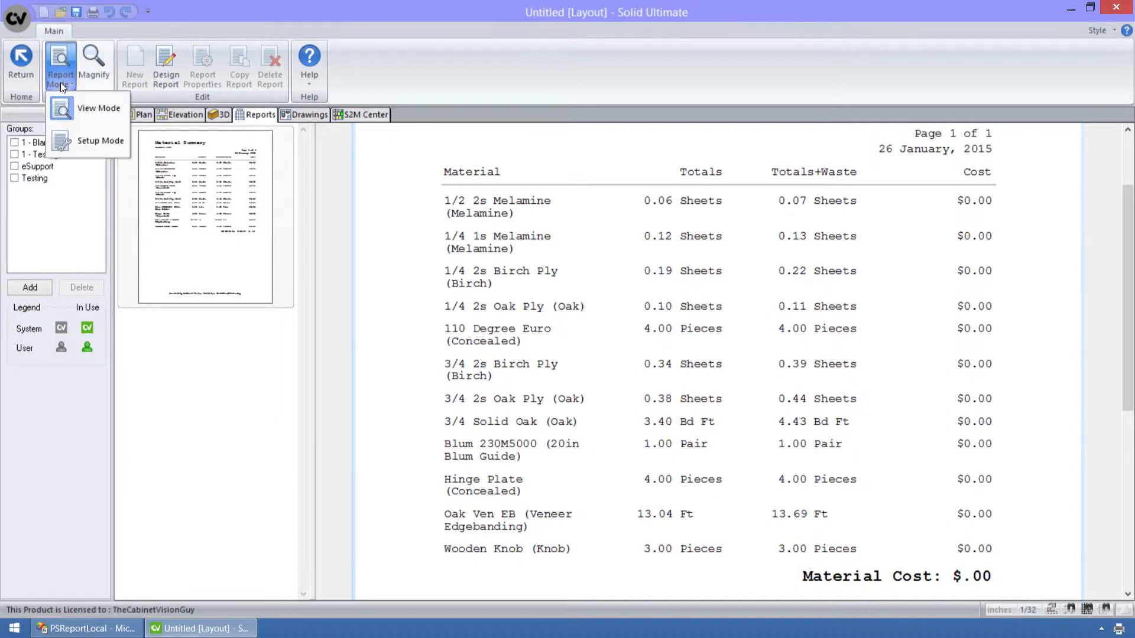
left_click(69, 128)
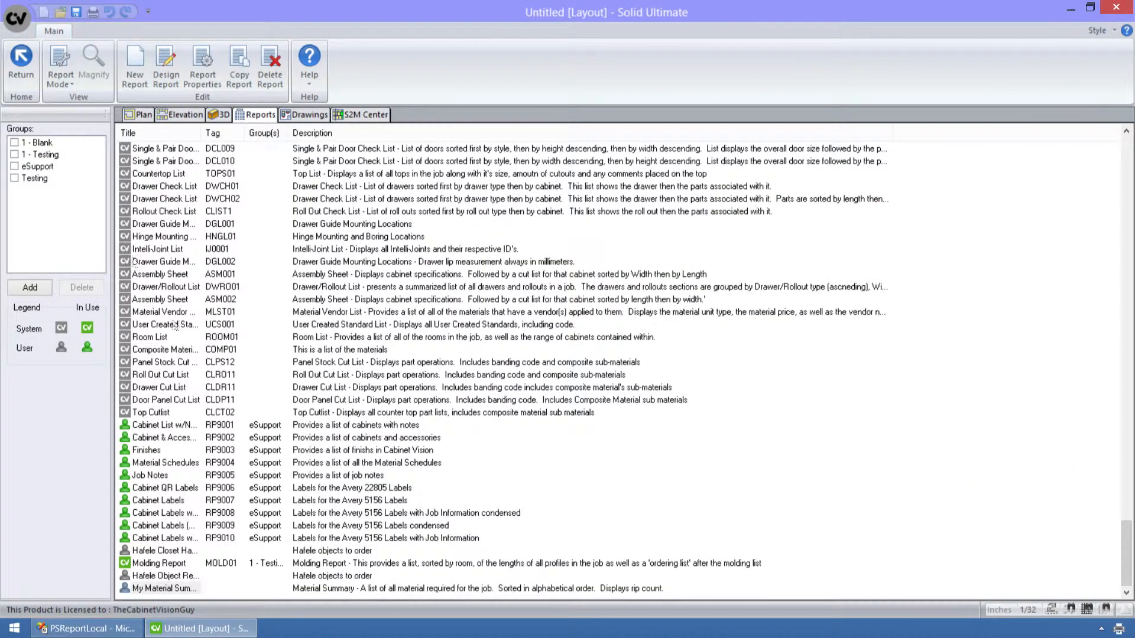
right_click(150, 590)
left_click(188, 542)
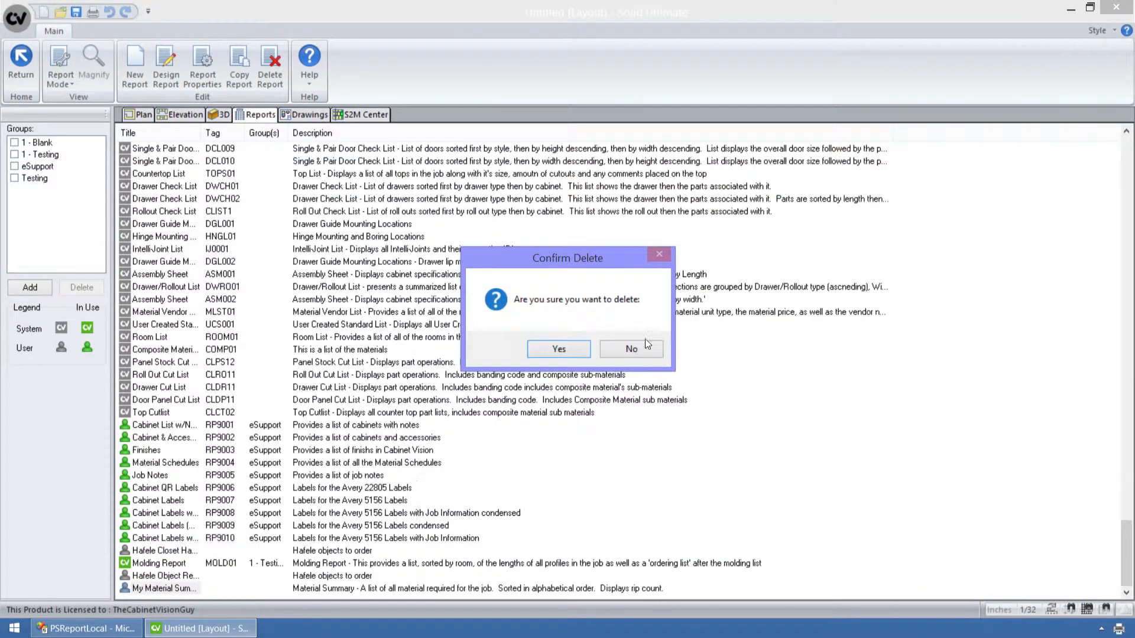
left_click(560, 346)
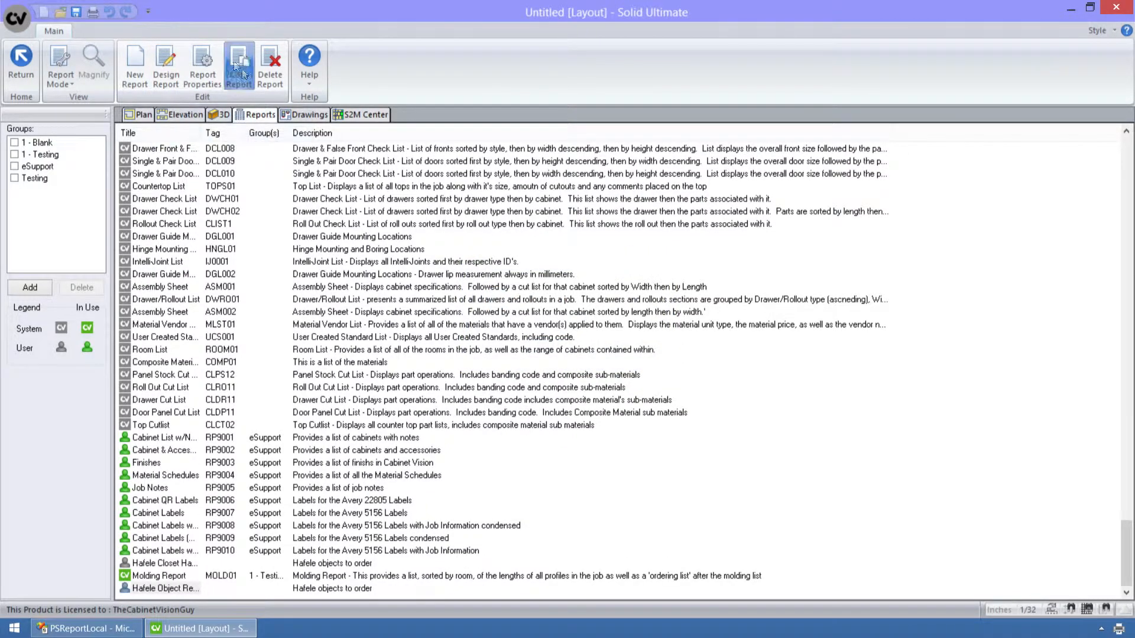
Step: Find the Material Summary system report in the list and widen the Title column to show full report names
left_click(190, 340)
key("m")
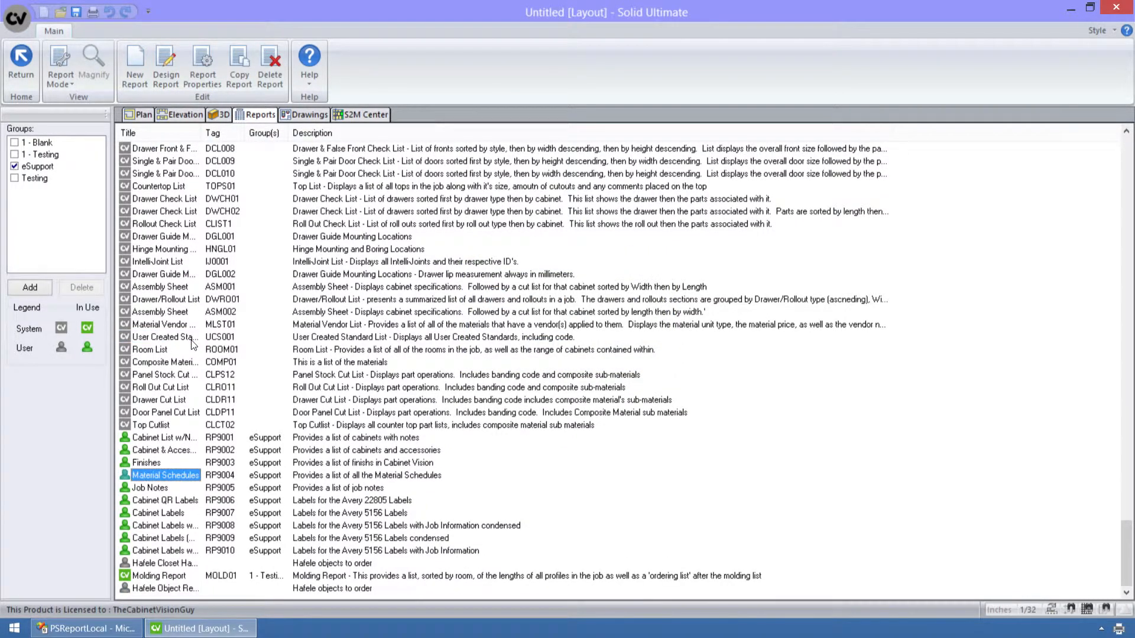
key("m")
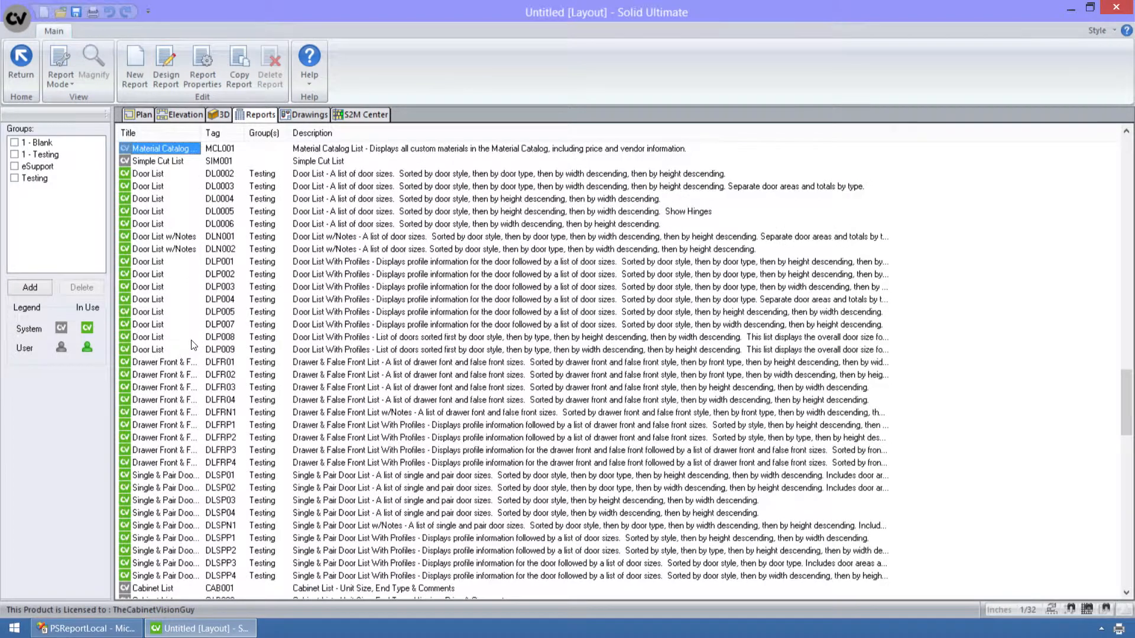
key("m")
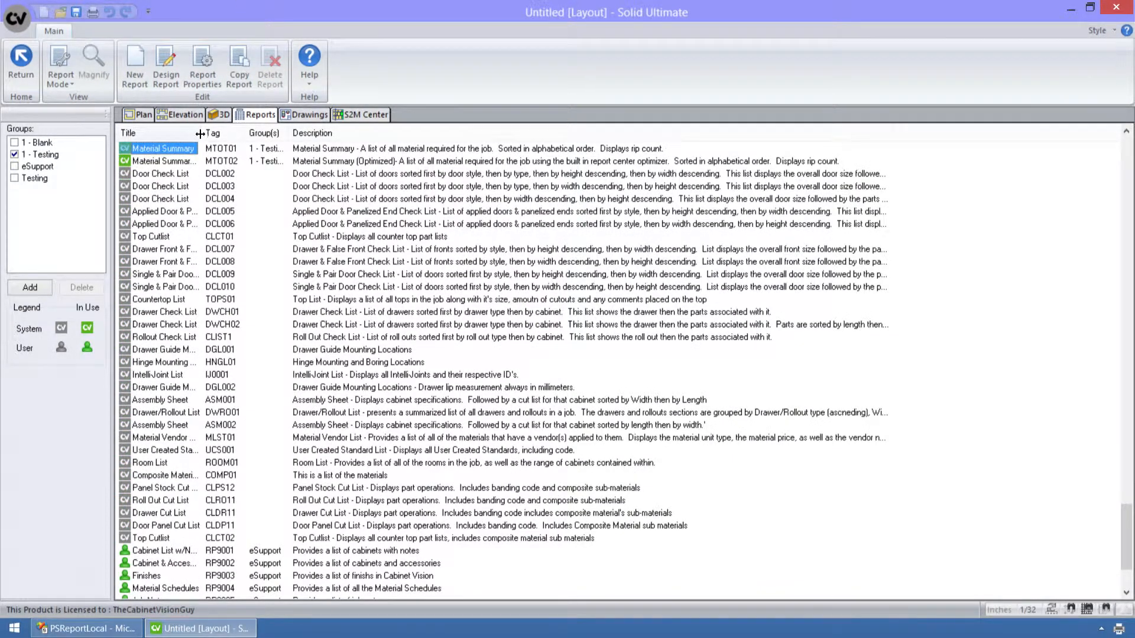
left_click_drag(200, 133, 243, 134)
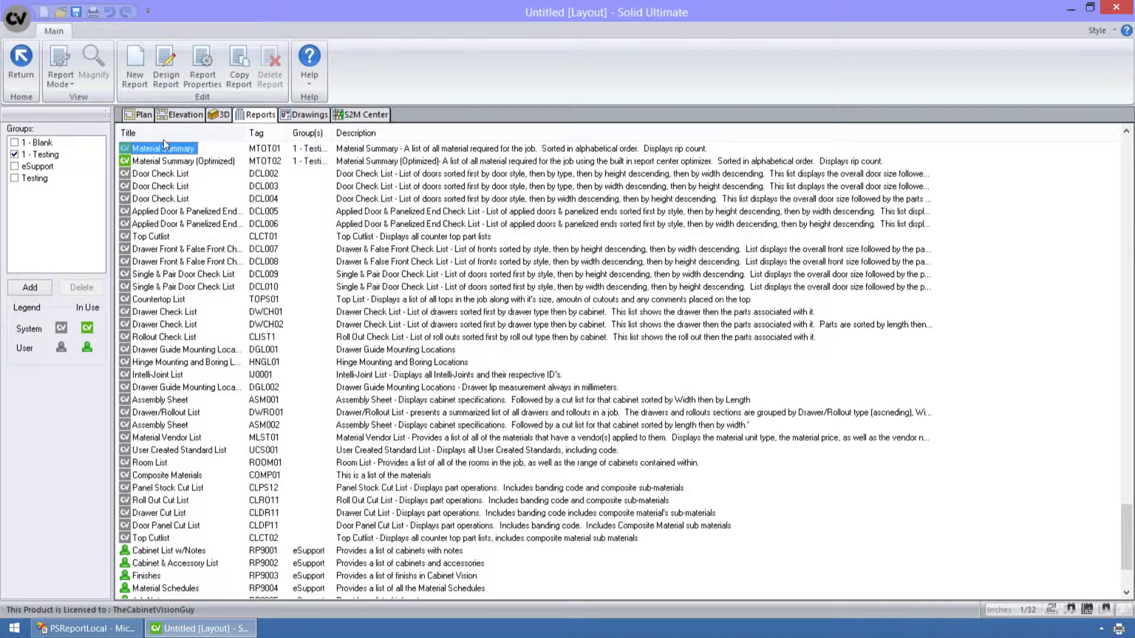
Step: Preview the Material Summary system report and magnify its material table
left_click(58, 67)
left_click(74, 102)
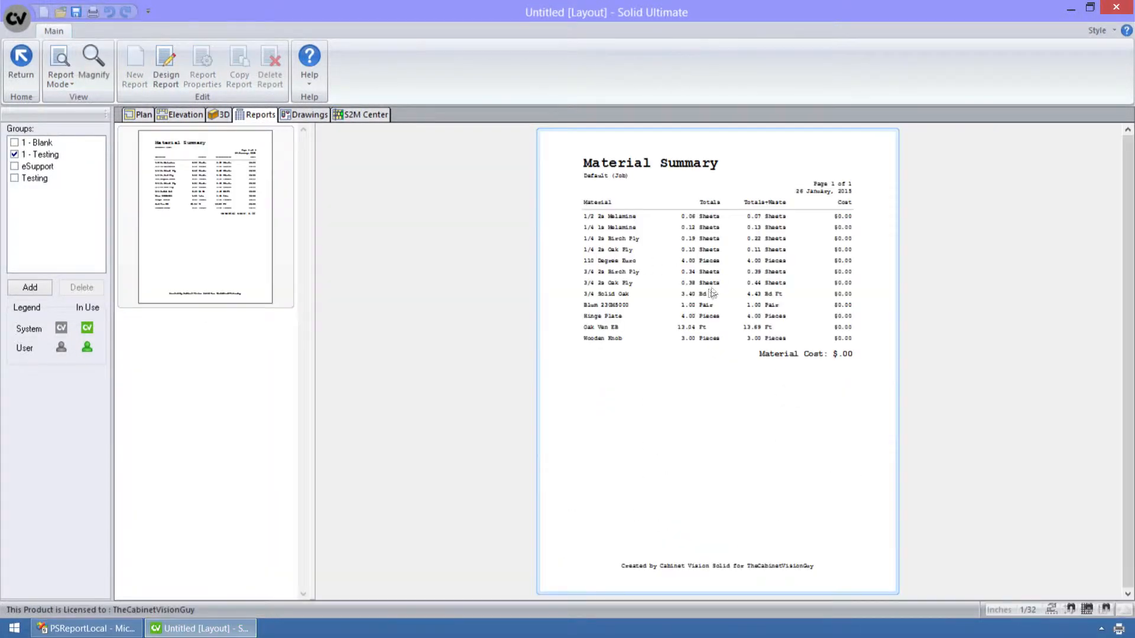
left_click_drag(523, 194, 898, 370)
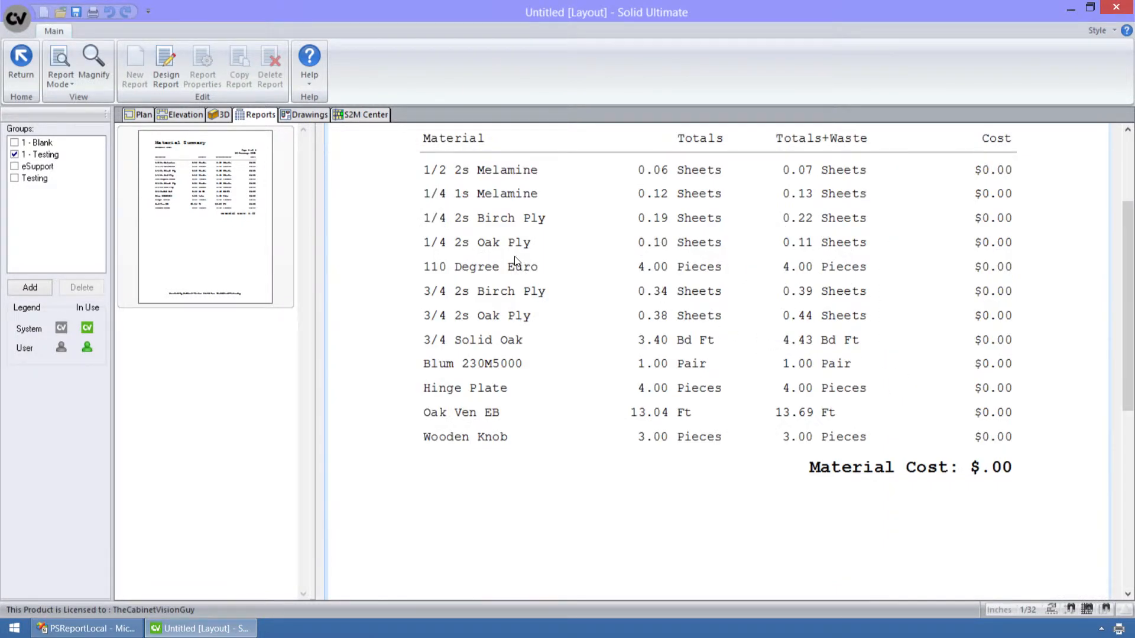
Step: Create an editable copy of the Material Summary report titled "My Material Summary" and close the report designer
left_click(171, 80)
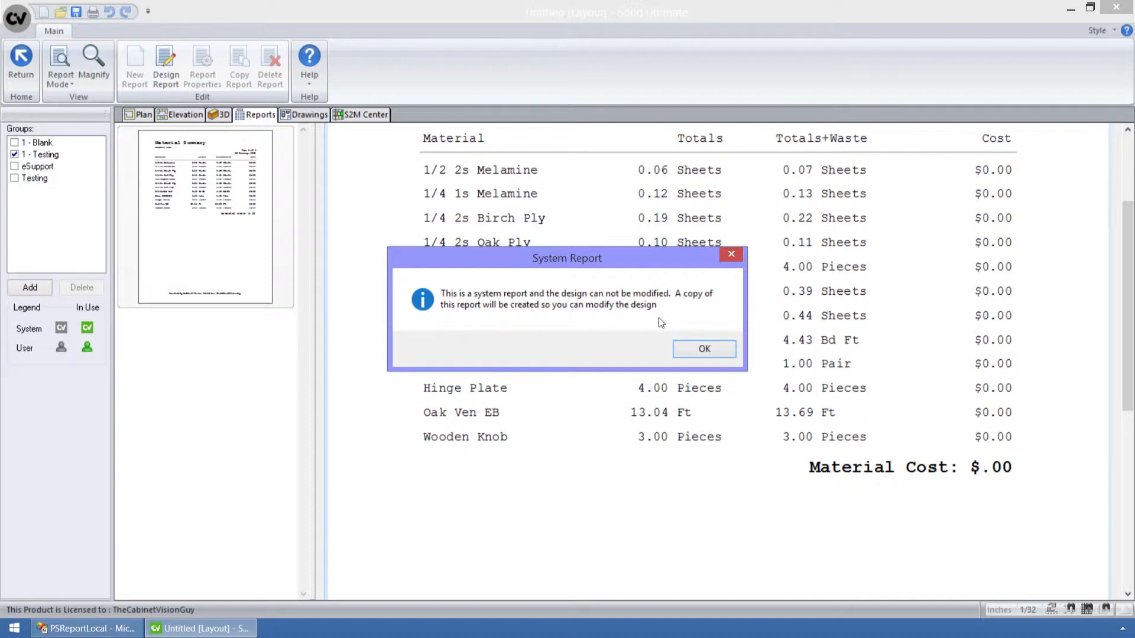
left_click(704, 349)
type("My Material Summary")
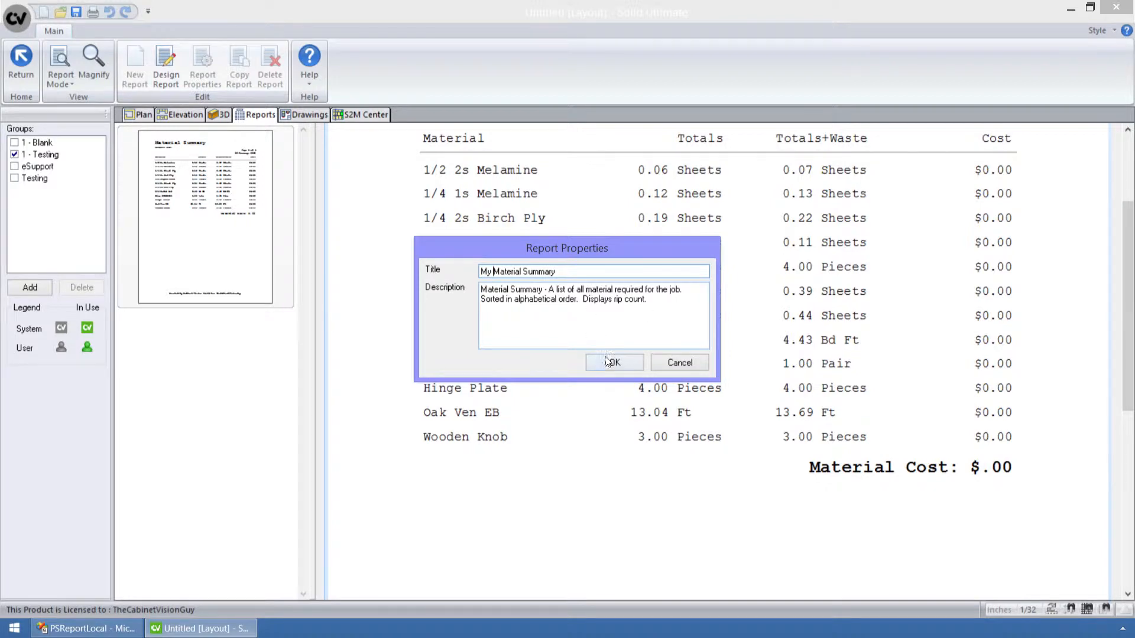
left_click(610, 362)
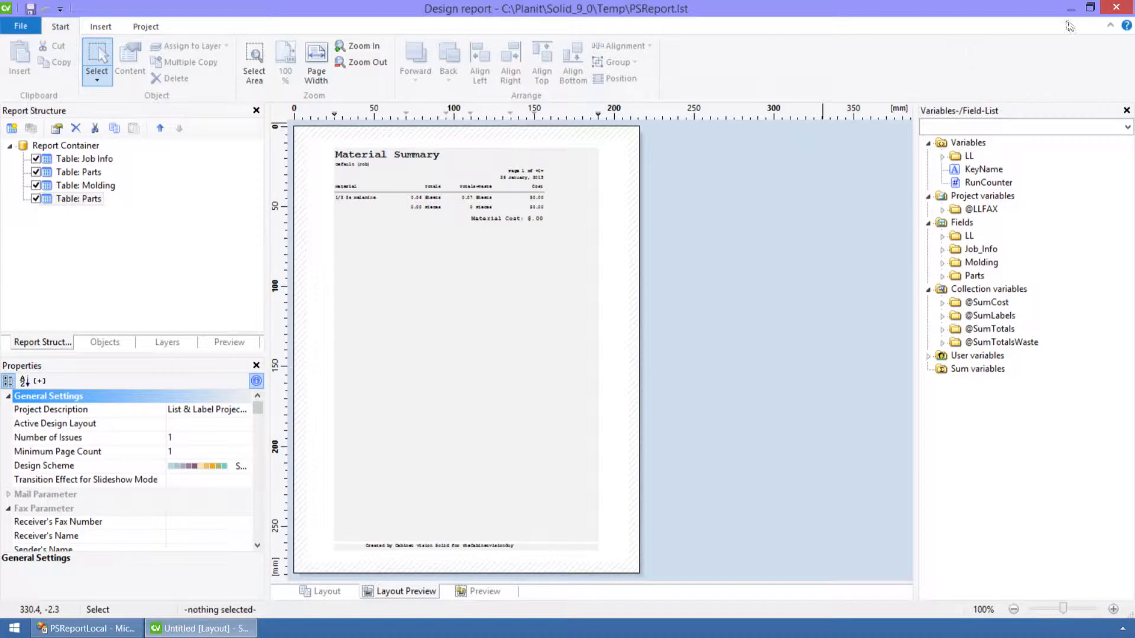
left_click(1114, 8)
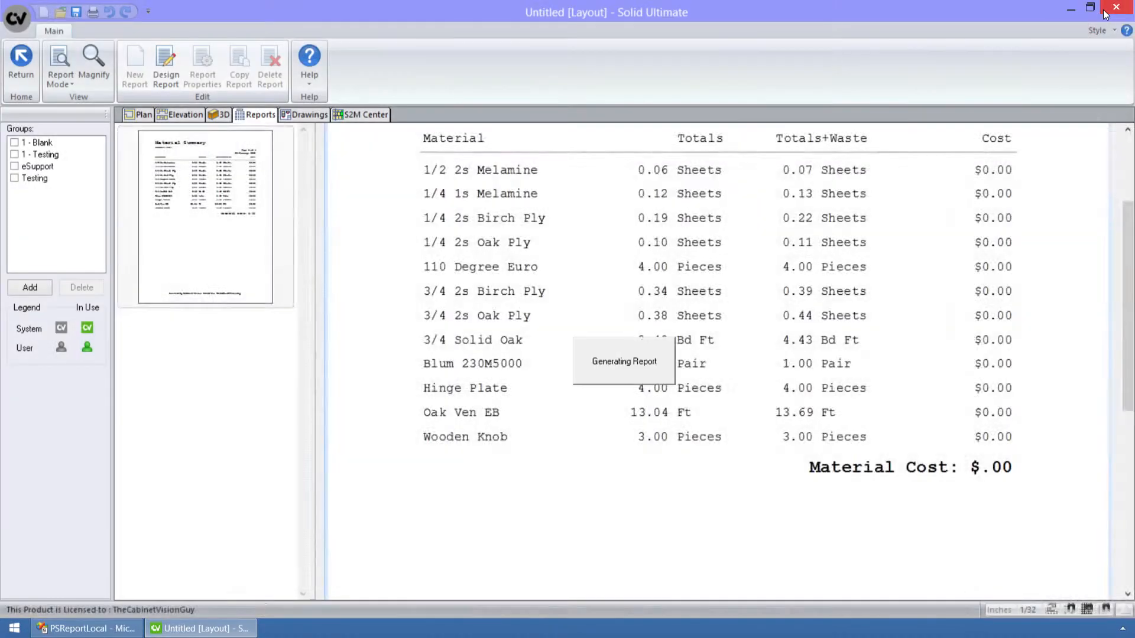
Step: Open the properties of the My Material Summary report from setup mode and inspect the fields of its CxMaterial import
left_click(61, 80)
left_click(89, 141)
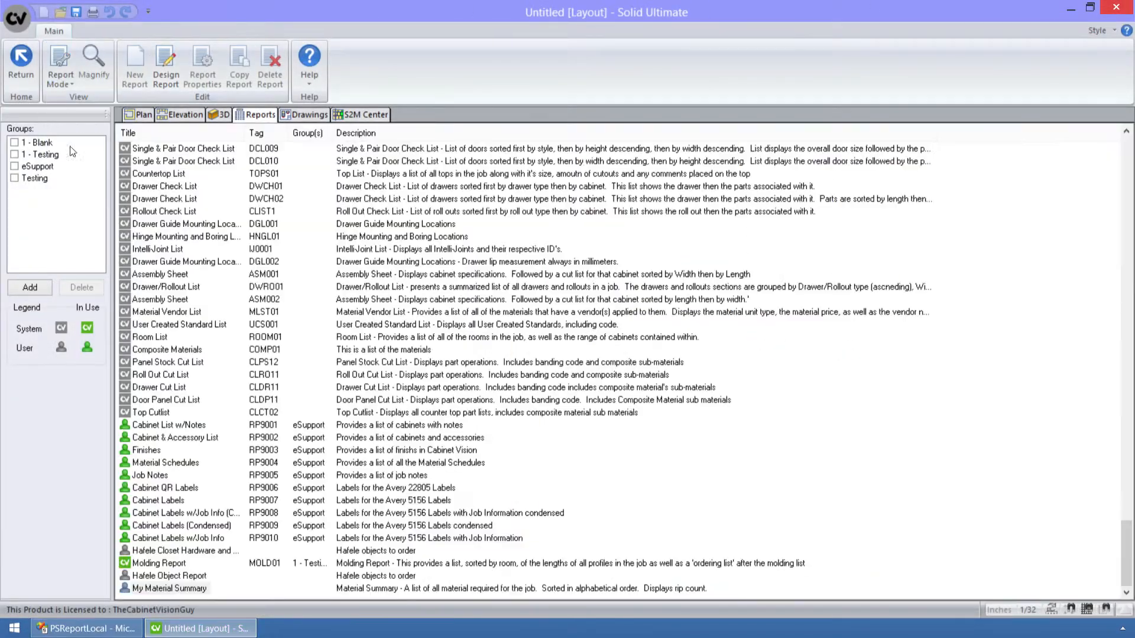
left_click(148, 588)
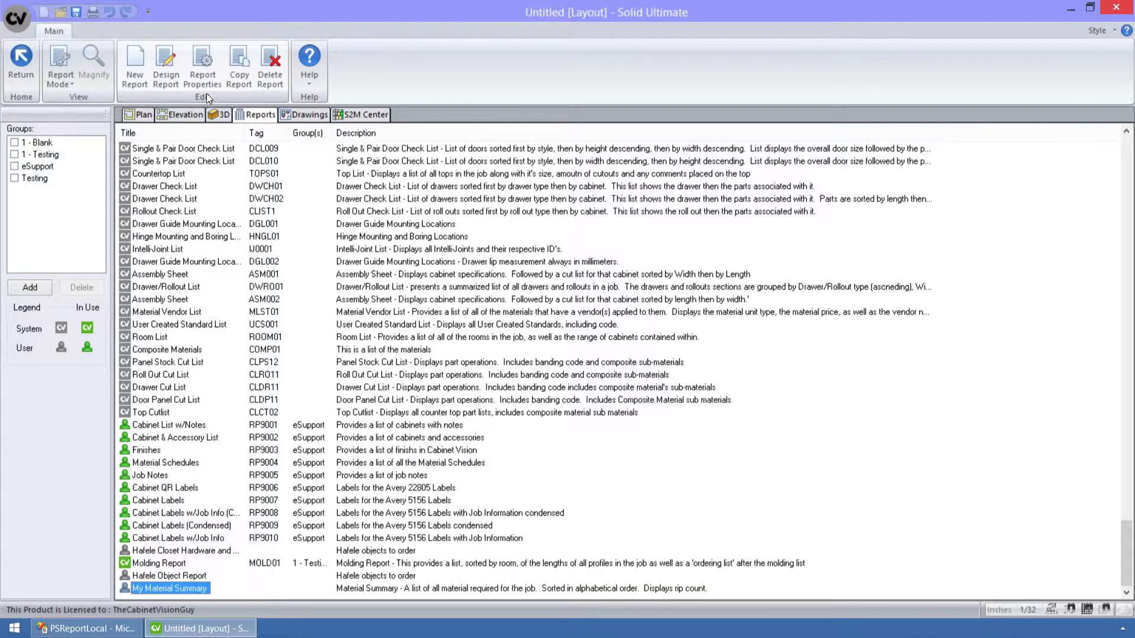
left_click(202, 70)
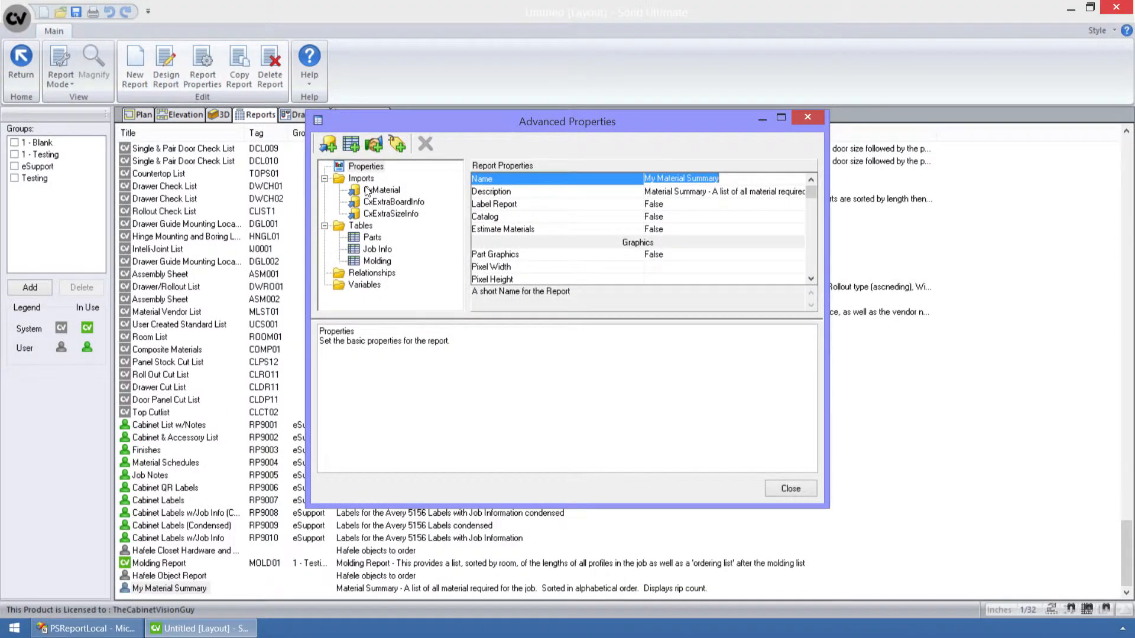
left_click(367, 190)
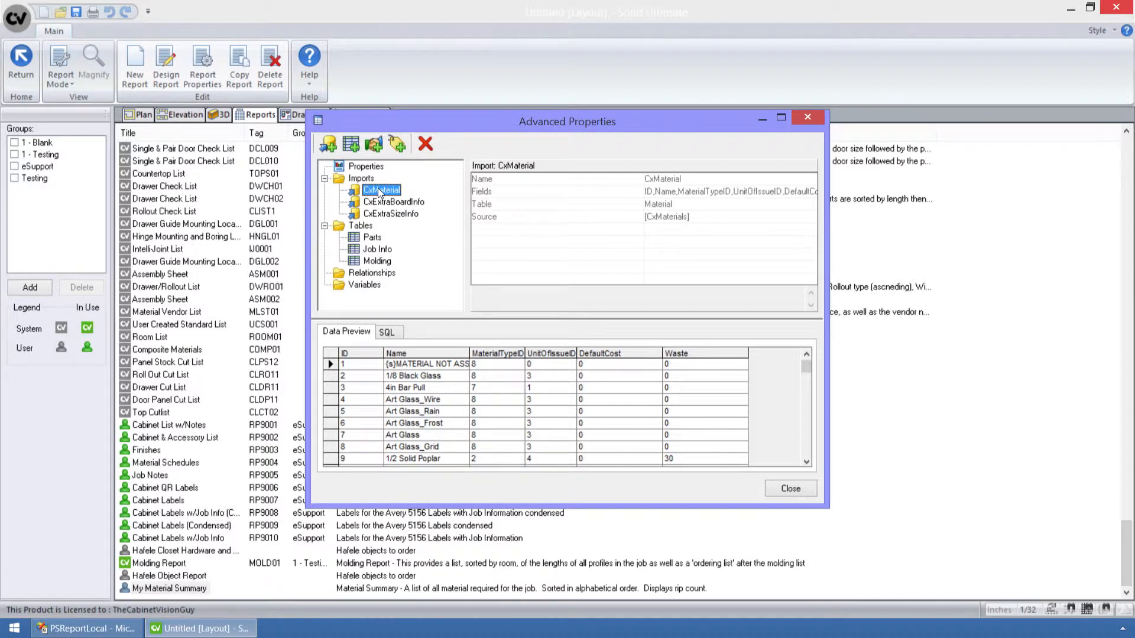
left_click(677, 192)
Step: Start a new data import for the report using the Material table from the CxMaterials source
left_click(329, 144)
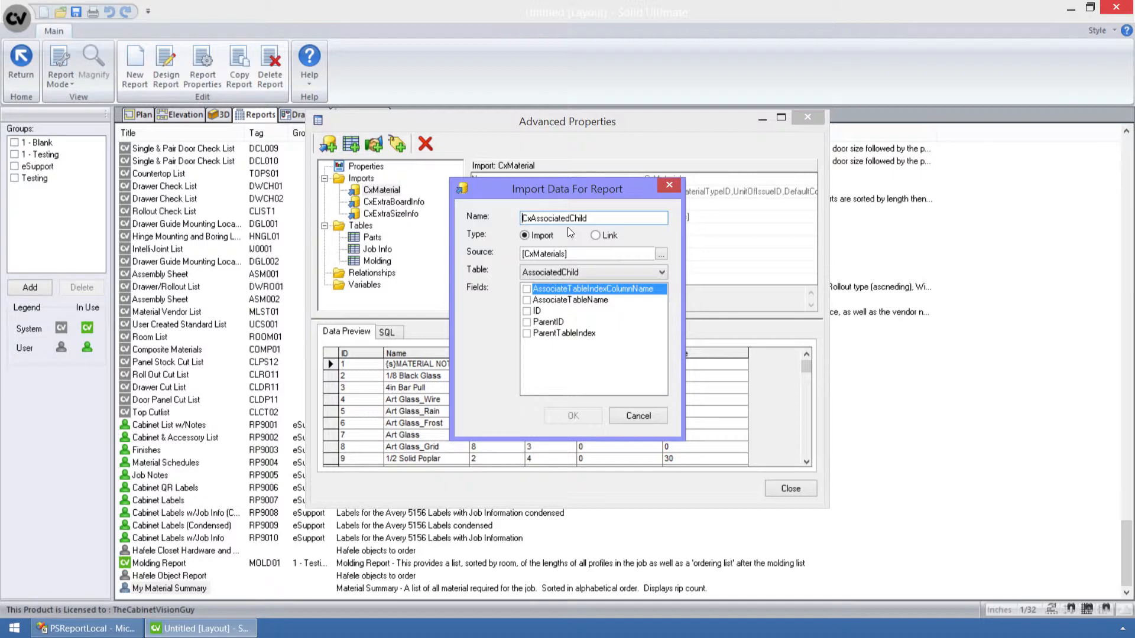
left_click(636, 270)
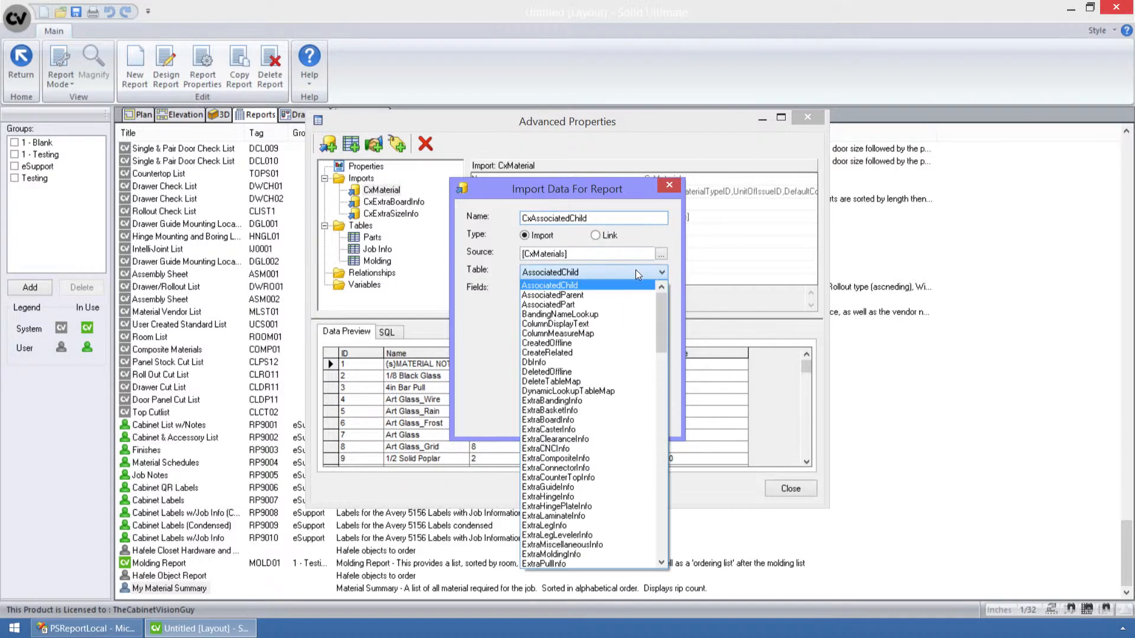
key("m")
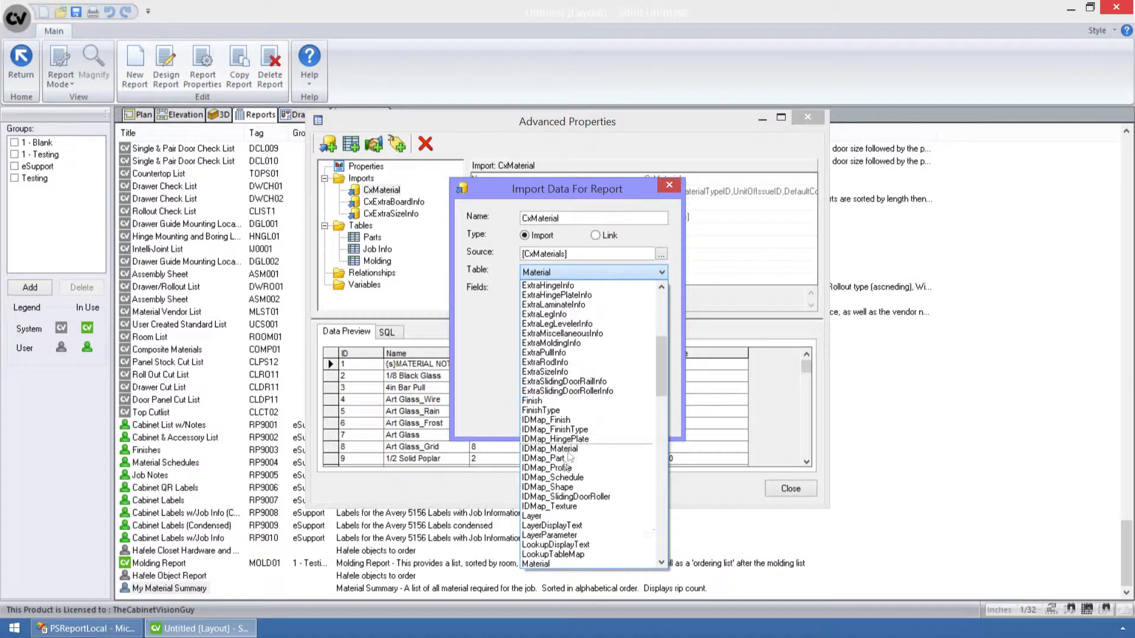
left_click(541, 564)
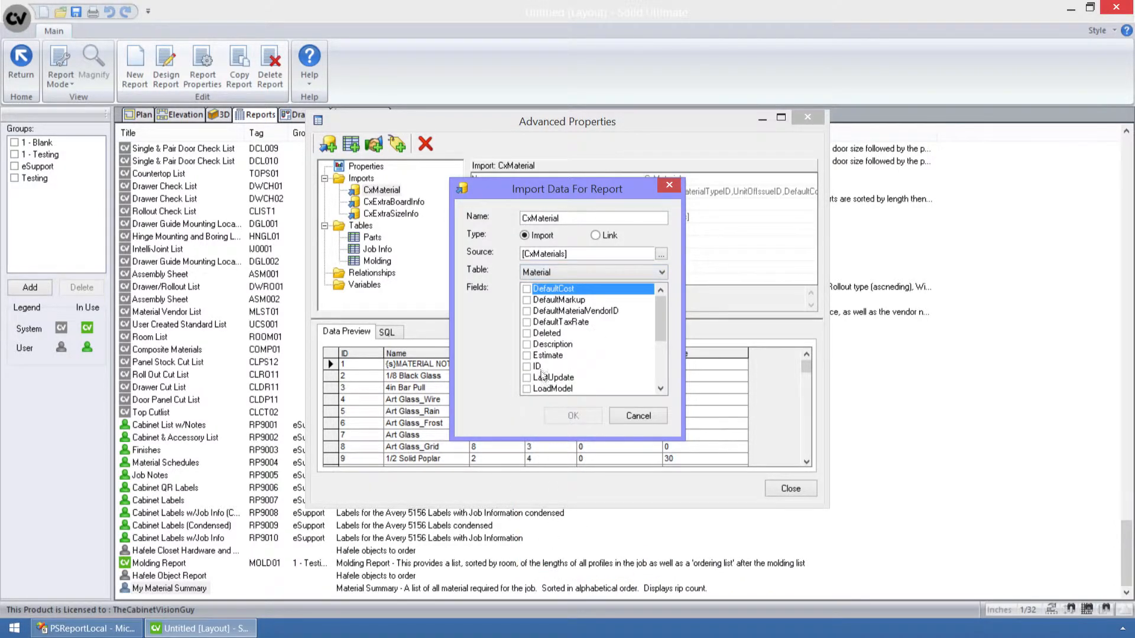
Step: Include every field of the Material table in the import, from DefaultCost through Waste
left_click(555, 290)
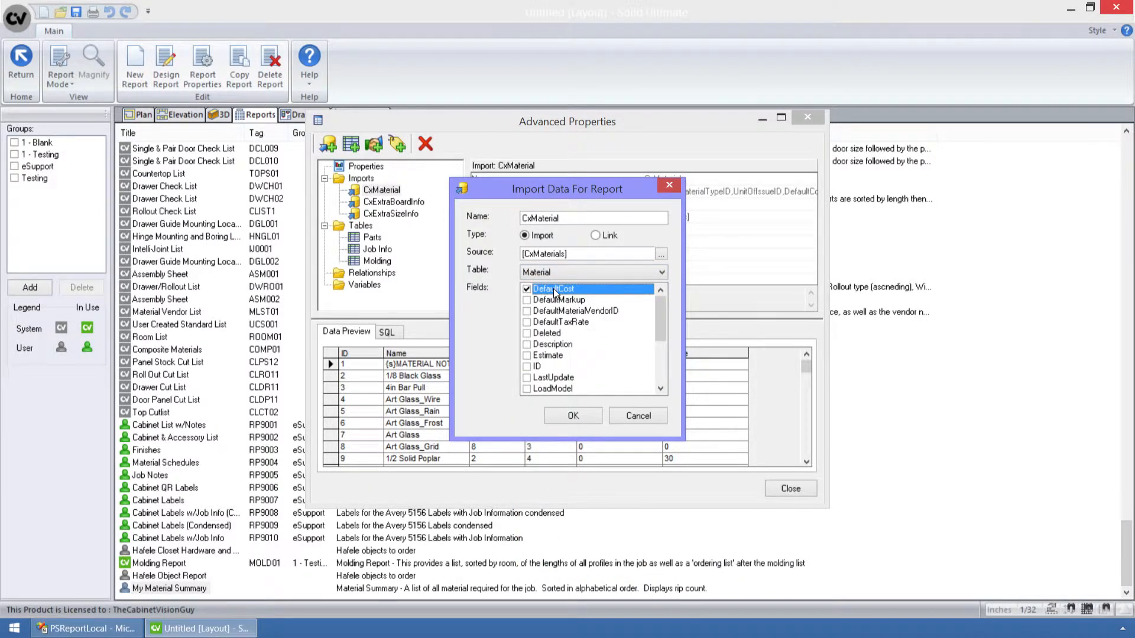
key("Down")
key("space")
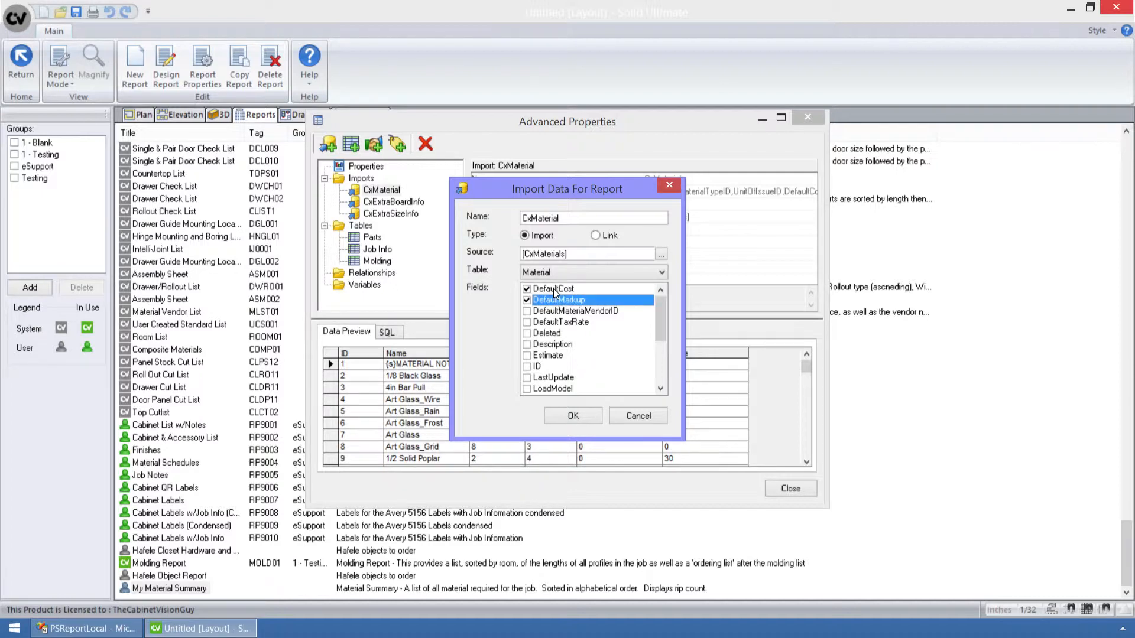
key("Down")
key("space")
key("Down")
key("space")
key("Down")
key("space")
key("Down")
key("space")
key("Down")
key("space")
key("Down")
key("space")
key("Down")
key("space")
key("Down")
key("space")
key("Down")
key("space")
key("Down")
key("space")
key("Down")
key("space")
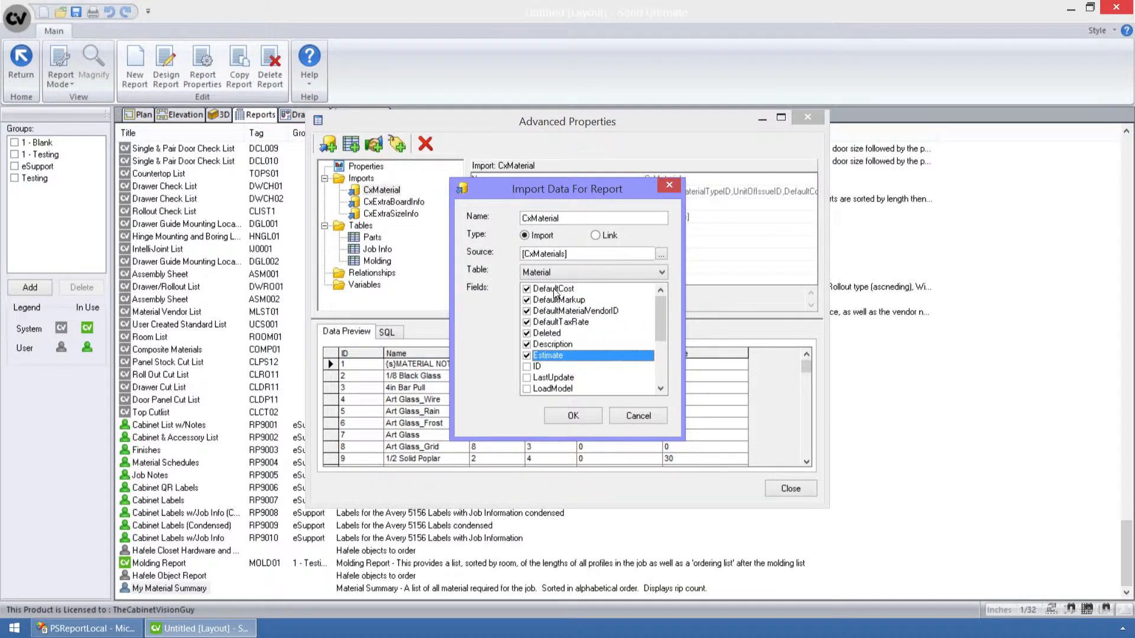
key("Down")
key("space")
key("Down")
key("space")
key("Down")
key("space")
key("Down")
key("space")
key("Down")
key("space")
key("Down")
key("space")
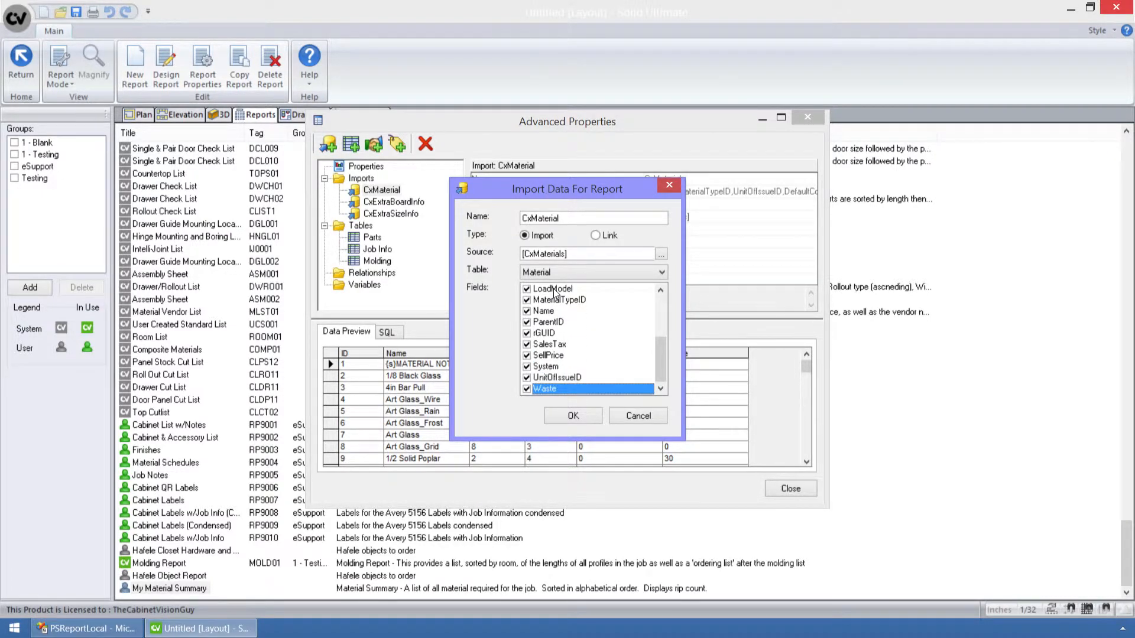
Step: Name the import CxNewMaterial and add it to the report
left_click_drag(660, 363, 650, 412)
left_click(531, 218)
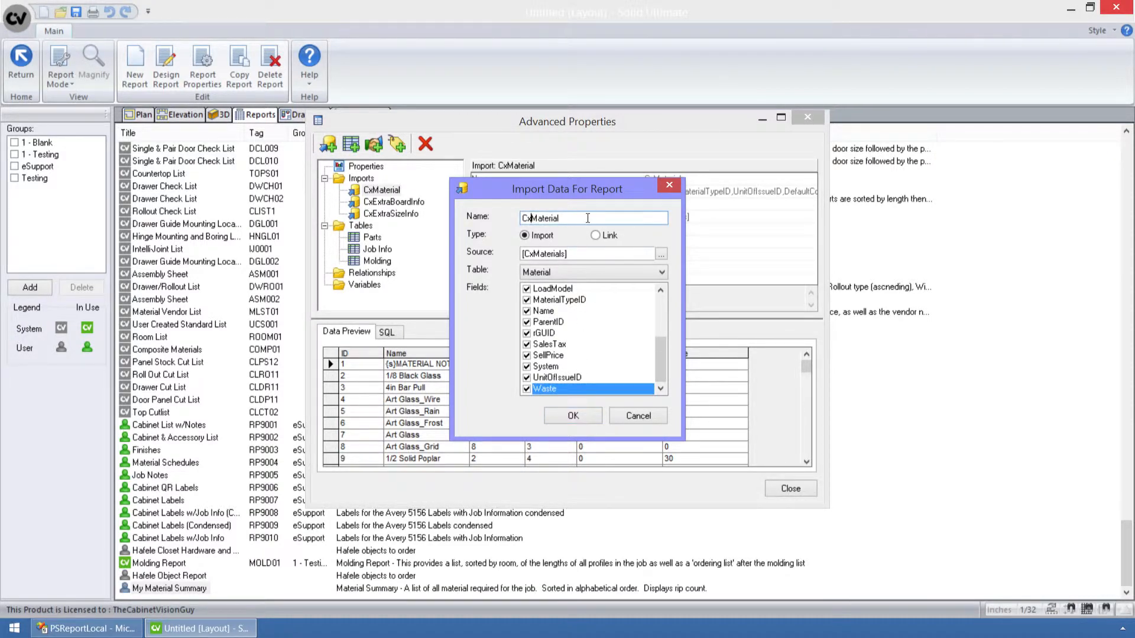
type("New")
left_click(566, 417)
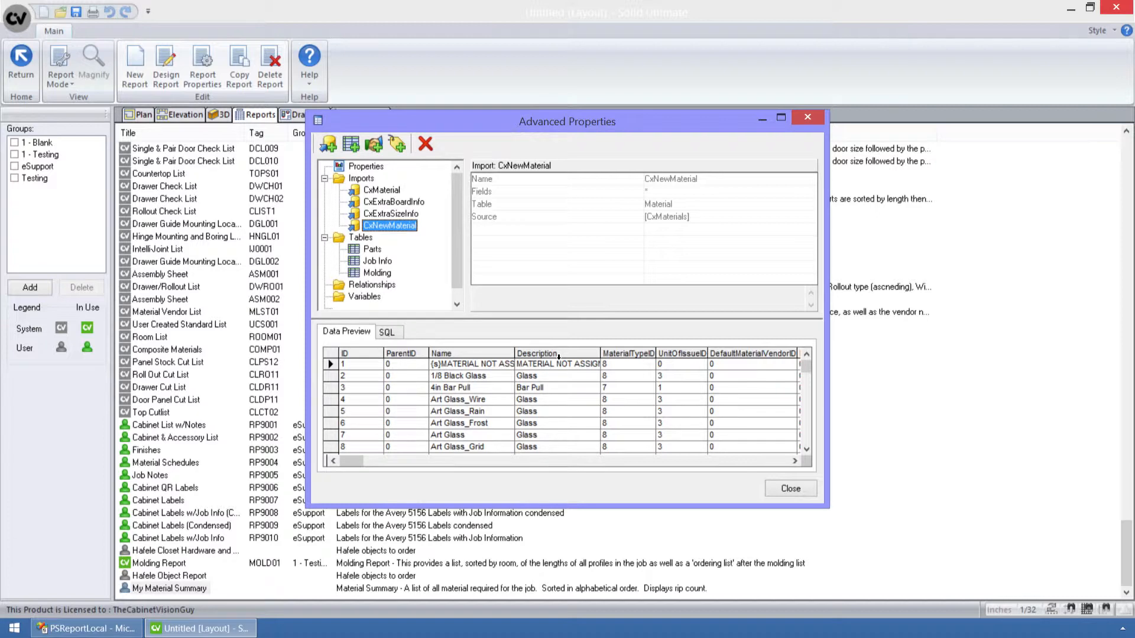
Step: Copy the whole SQL query of the report's Parts table into an empty Notepad++ document
left_click(372, 251)
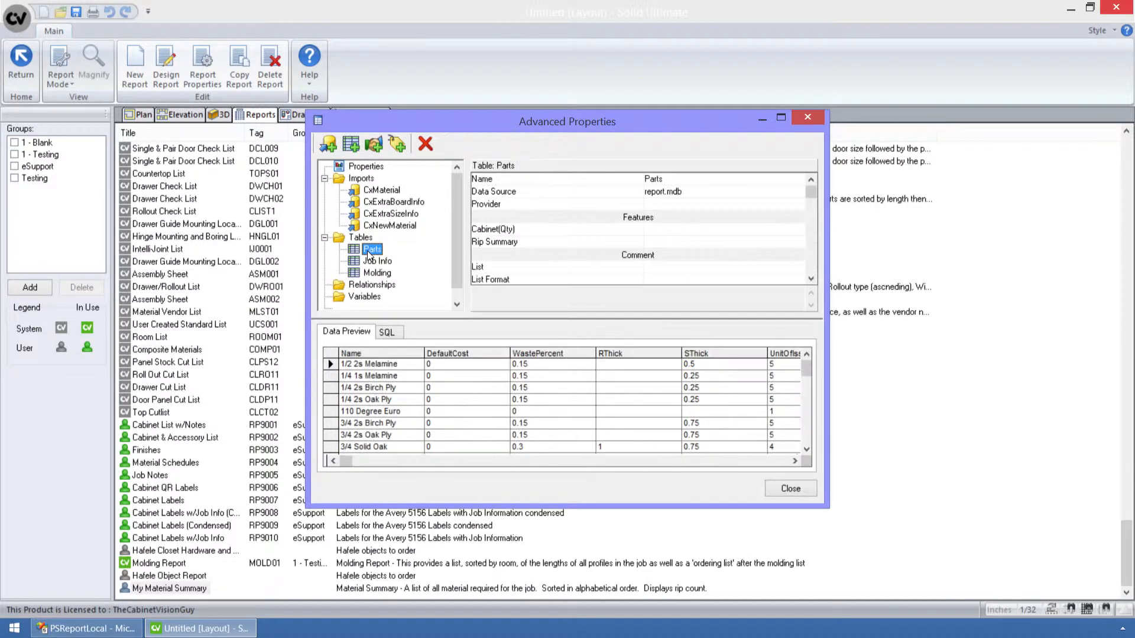
left_click(387, 331)
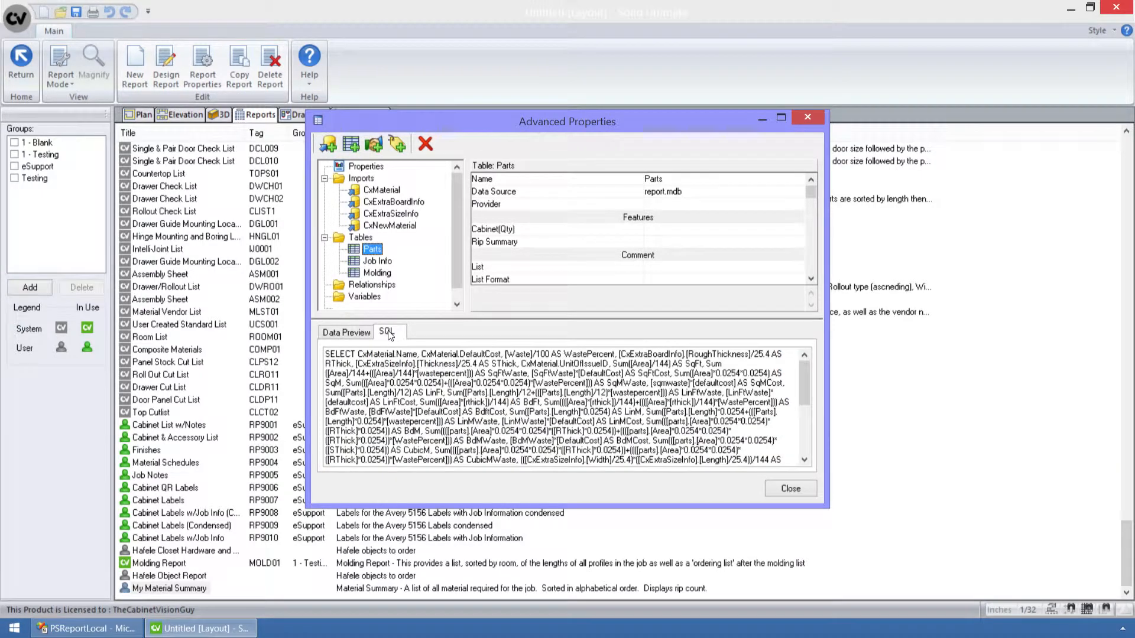
left_click(327, 354)
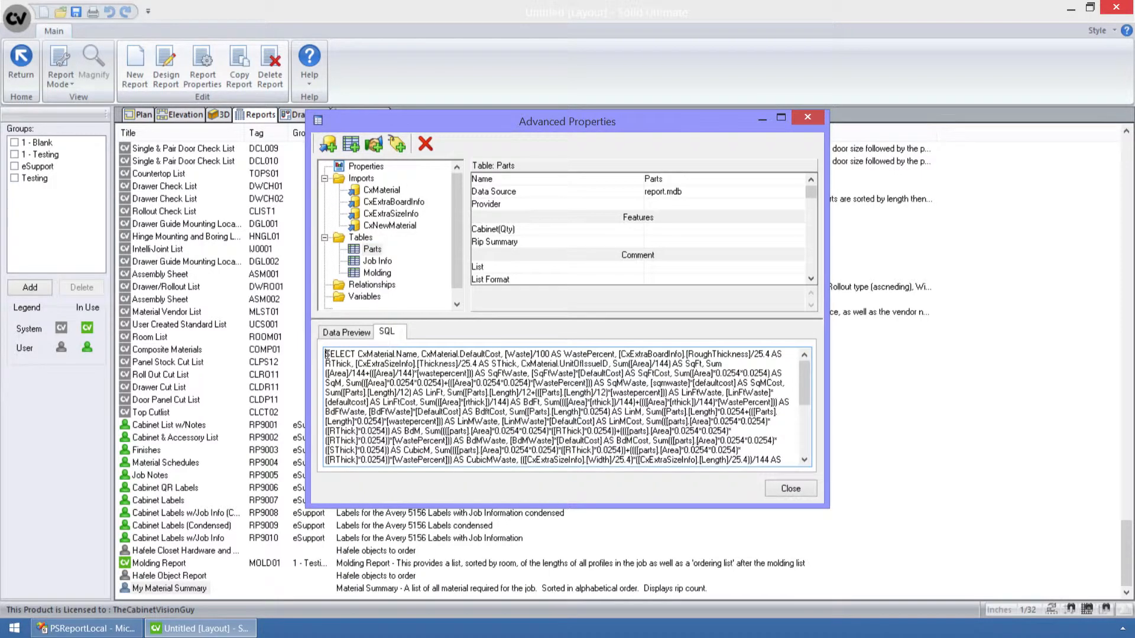
left_click_drag(327, 355, 759, 517)
key("ctrl+c")
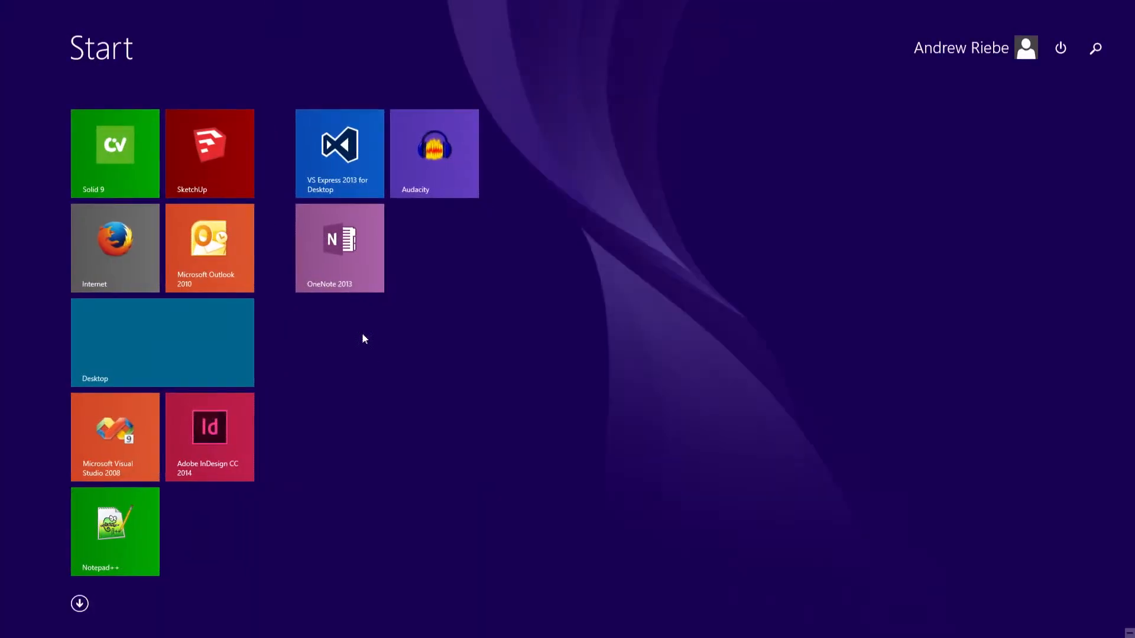
left_click(105, 547)
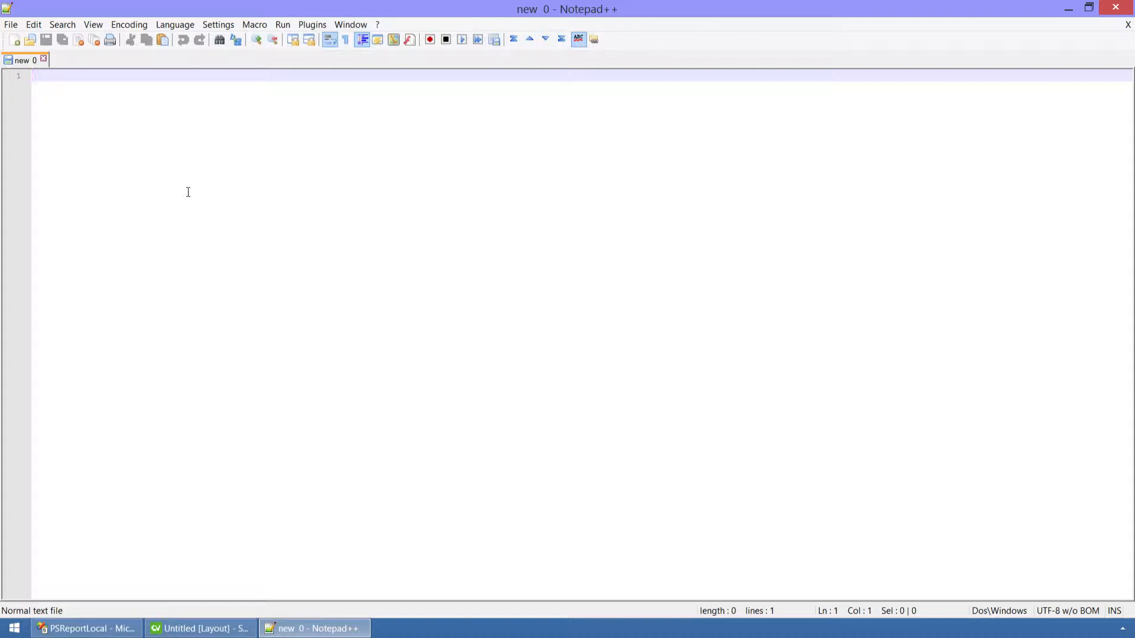
key("ctrl+v")
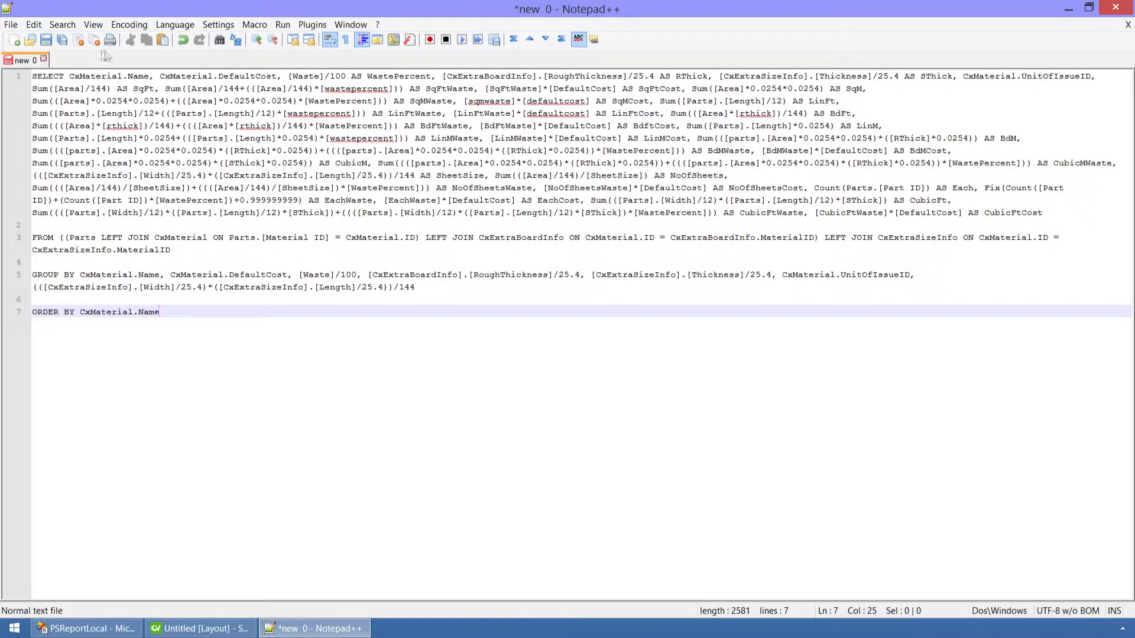
Step: Replace every occurrence of CxMaterial in the query with CxNewMaterial
left_click(72, 77)
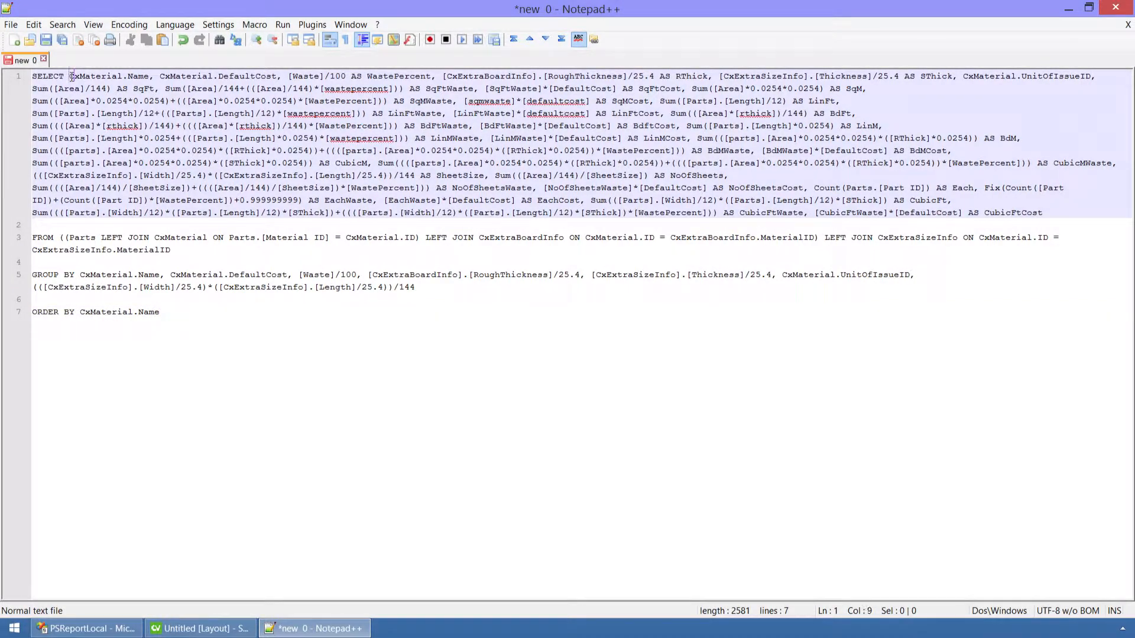
left_click_drag(72, 76, 150, 81)
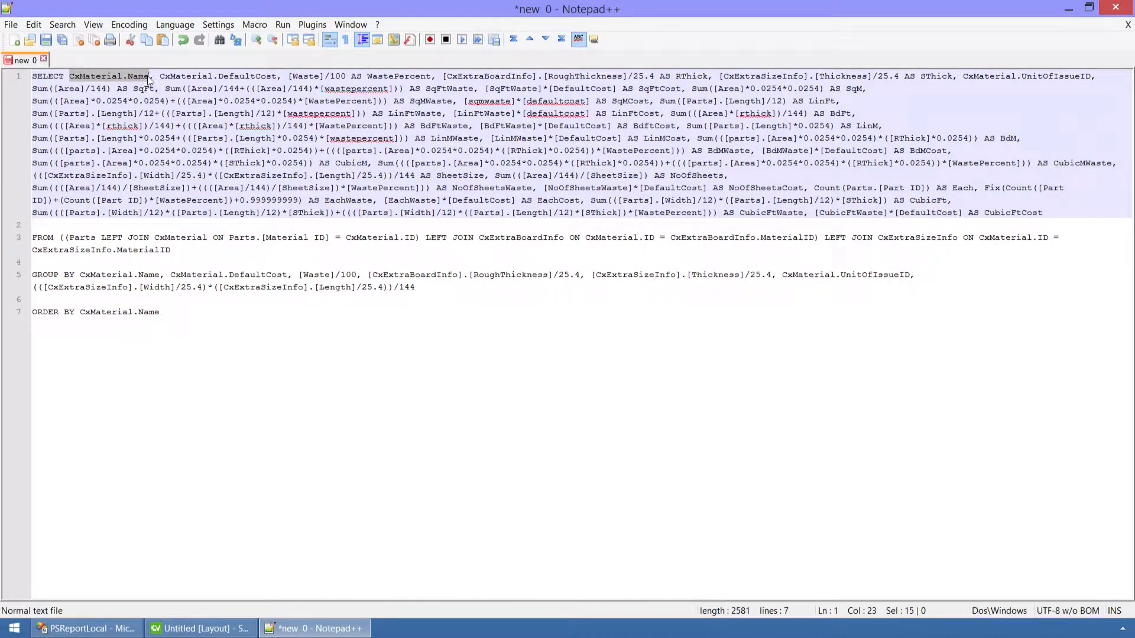
left_click(88, 76)
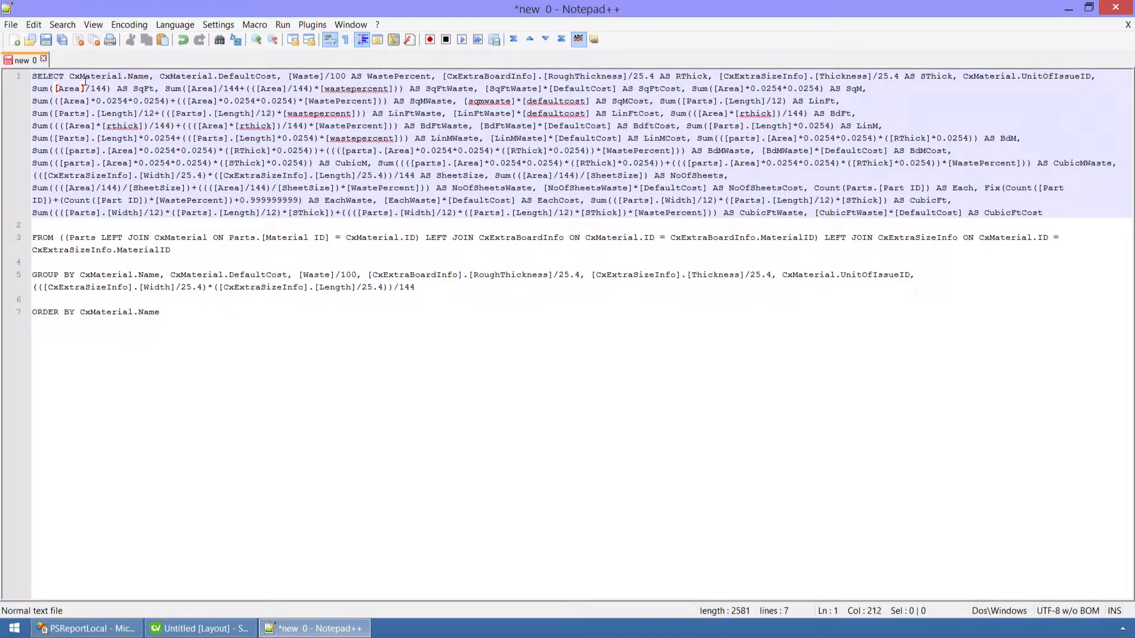
double_click(84, 77)
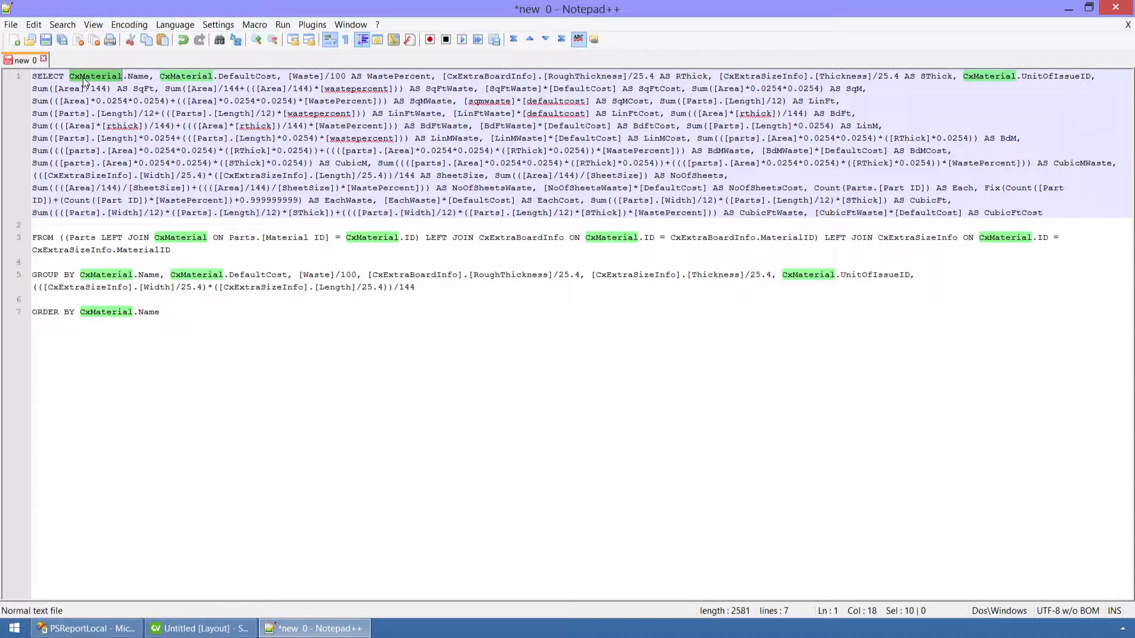
key("ctrl+h")
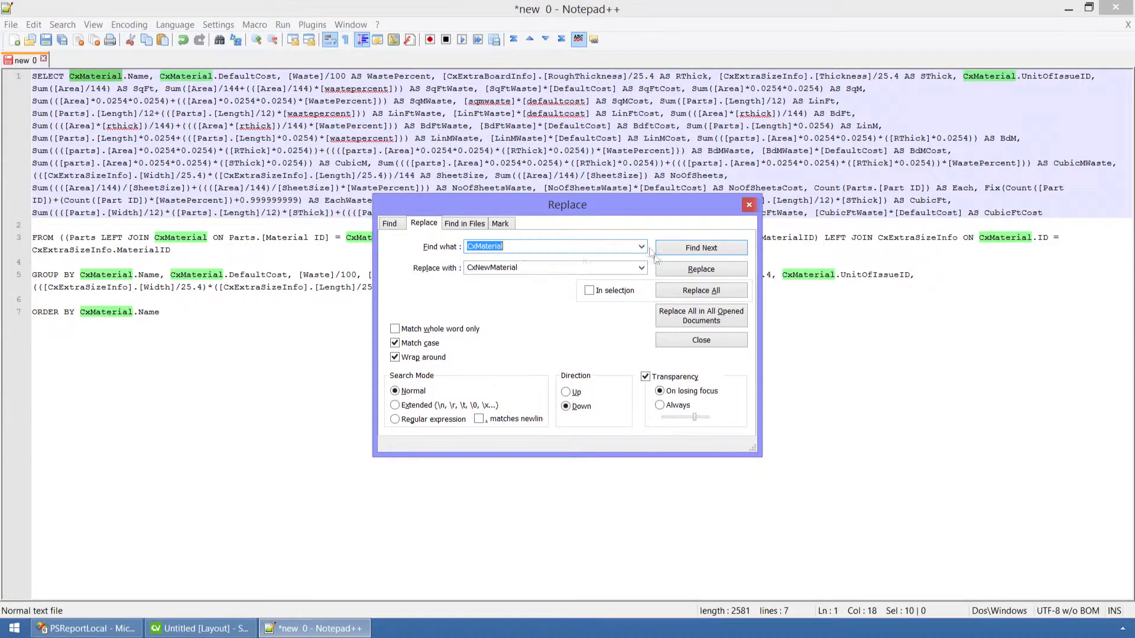
left_click(694, 291)
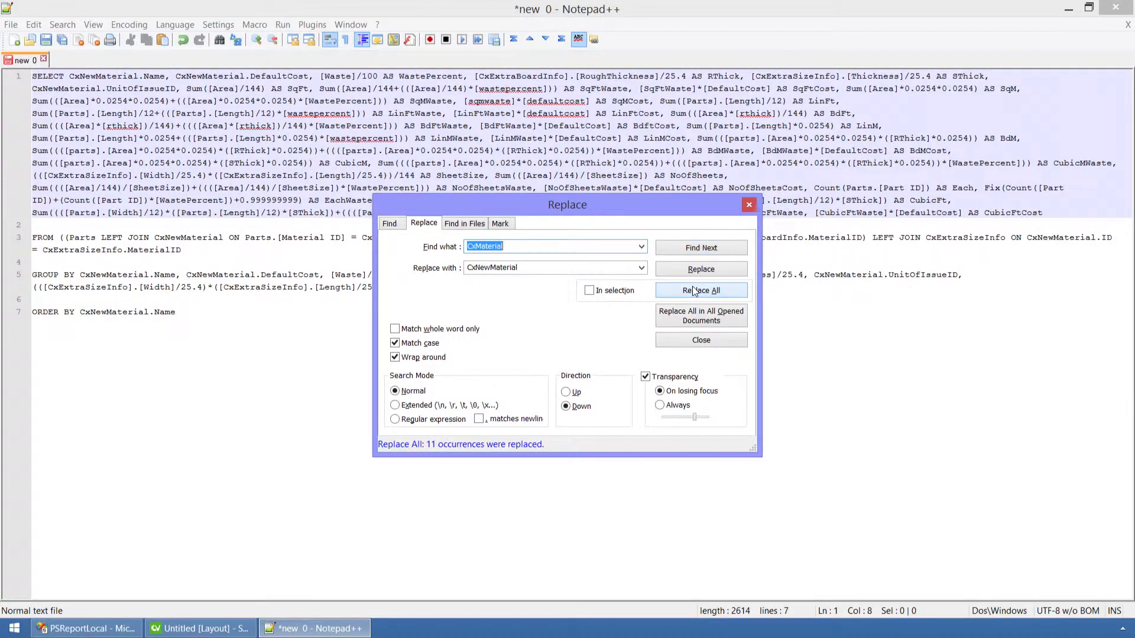
left_click(749, 206)
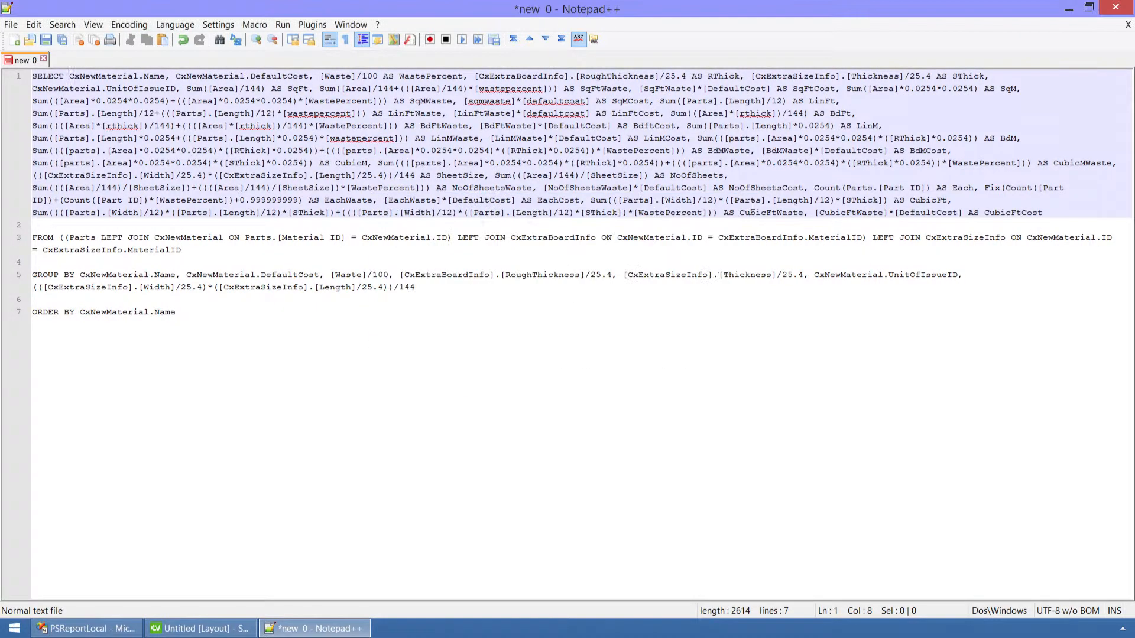
Step: Add the CxNewMaterial.Description field to the SELECT clause directly after CxNewMaterial.Name
left_click(169, 76)
type("CxNewMaterial.Name, Cx")
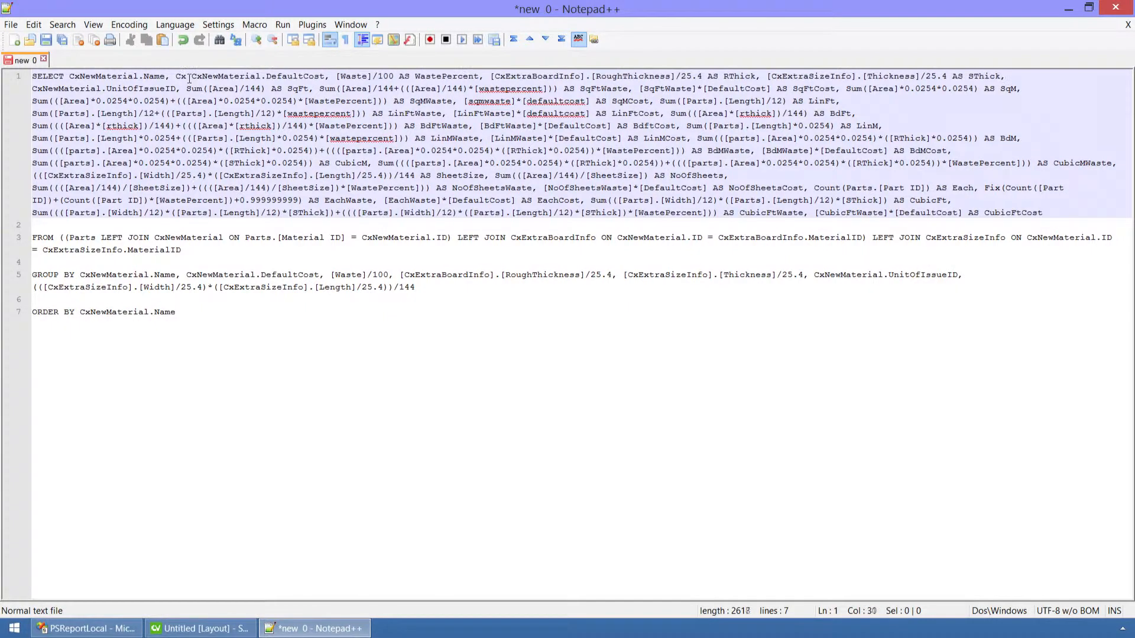
type("NewMaterial.")
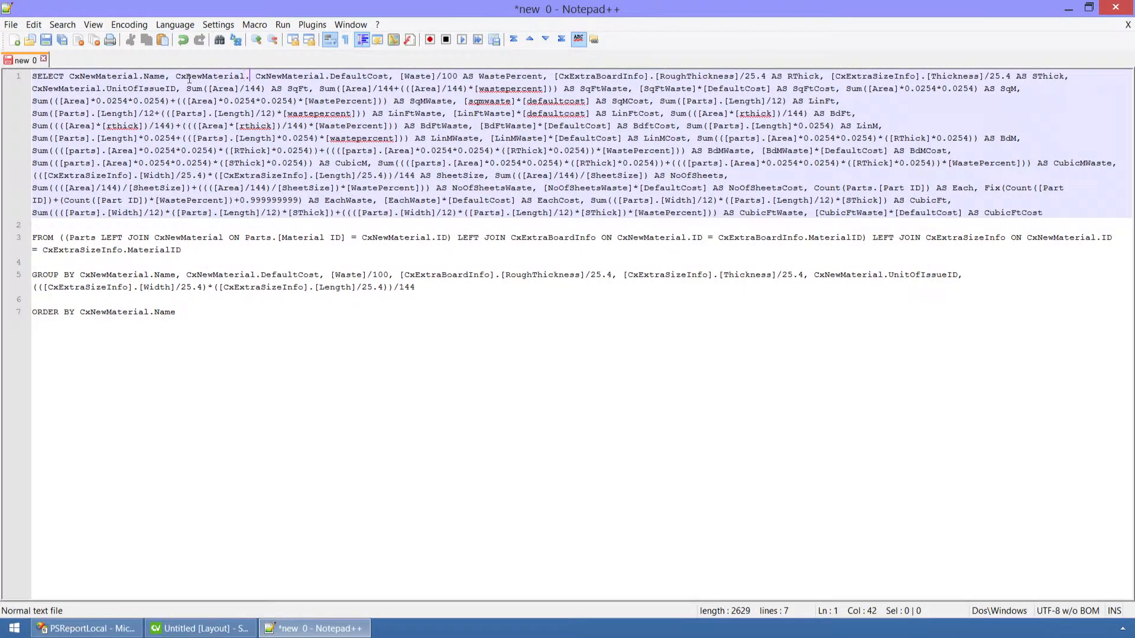
type("Description")
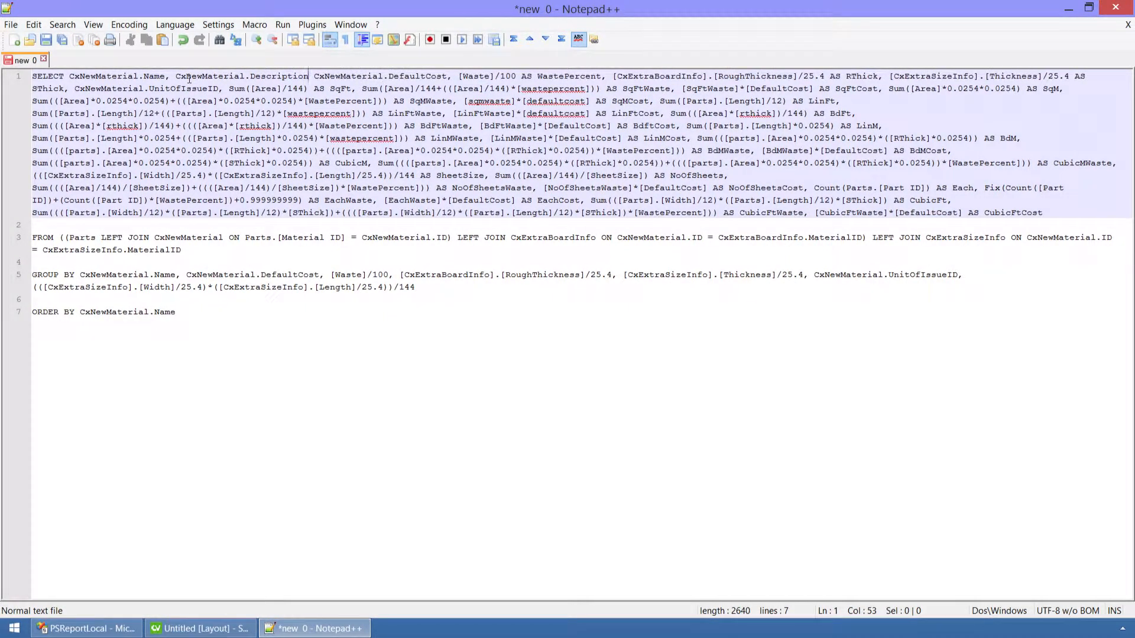
type(",")
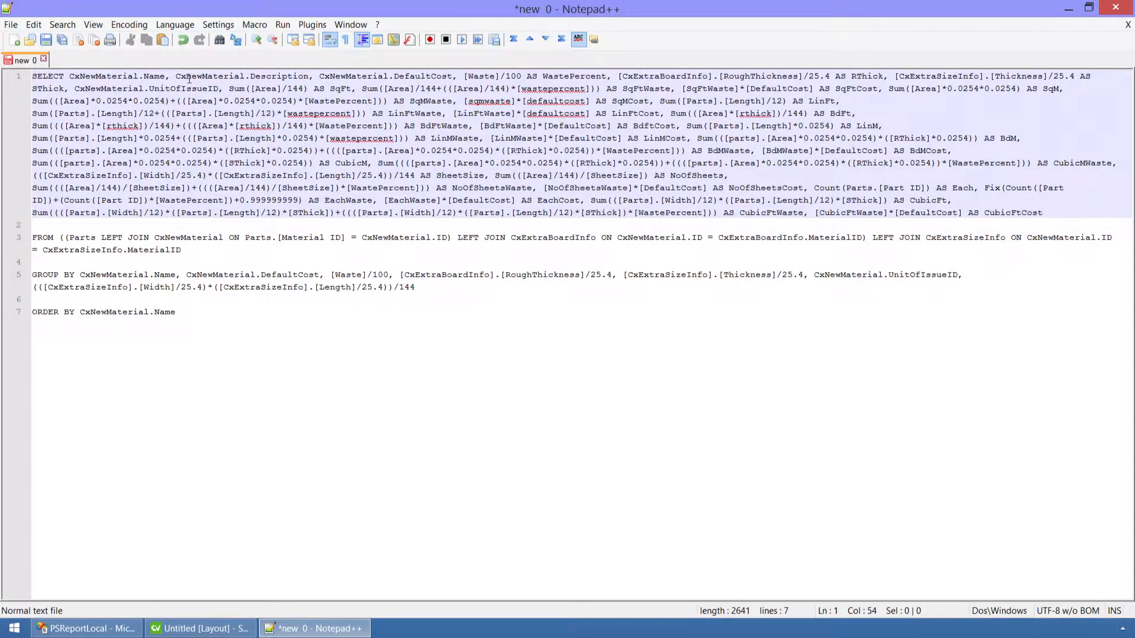
Step: Add CxNewMaterial.Description to the GROUP BY clause between CxNewMaterial.Name and CxNewMaterial.DefaultCost
double_click(48, 76)
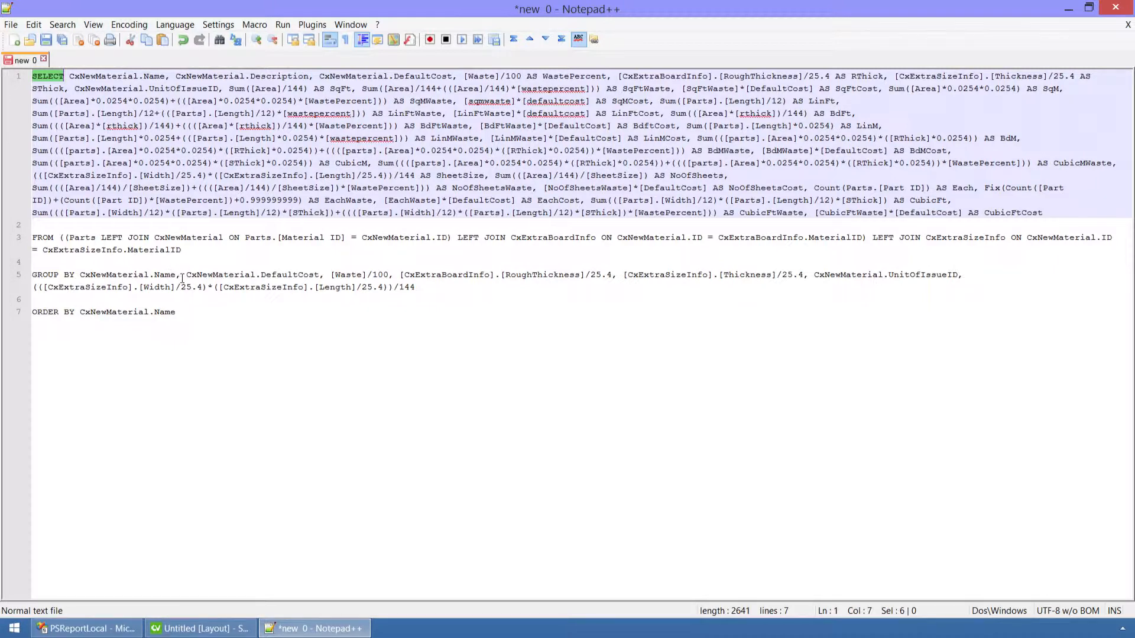
left_click(181, 276)
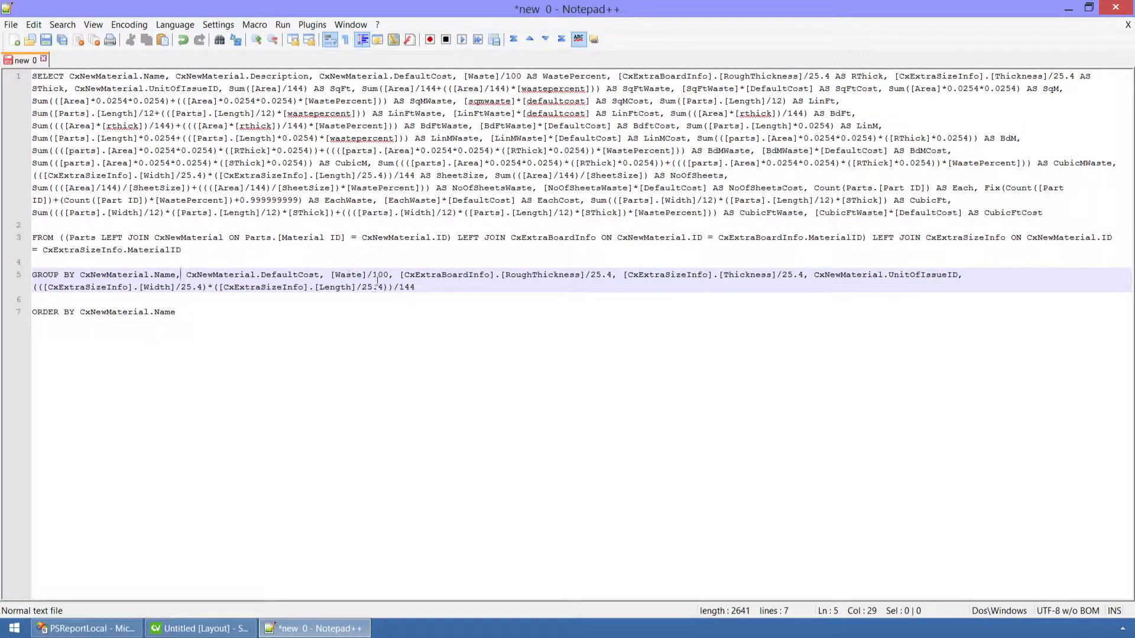
type("Cx")
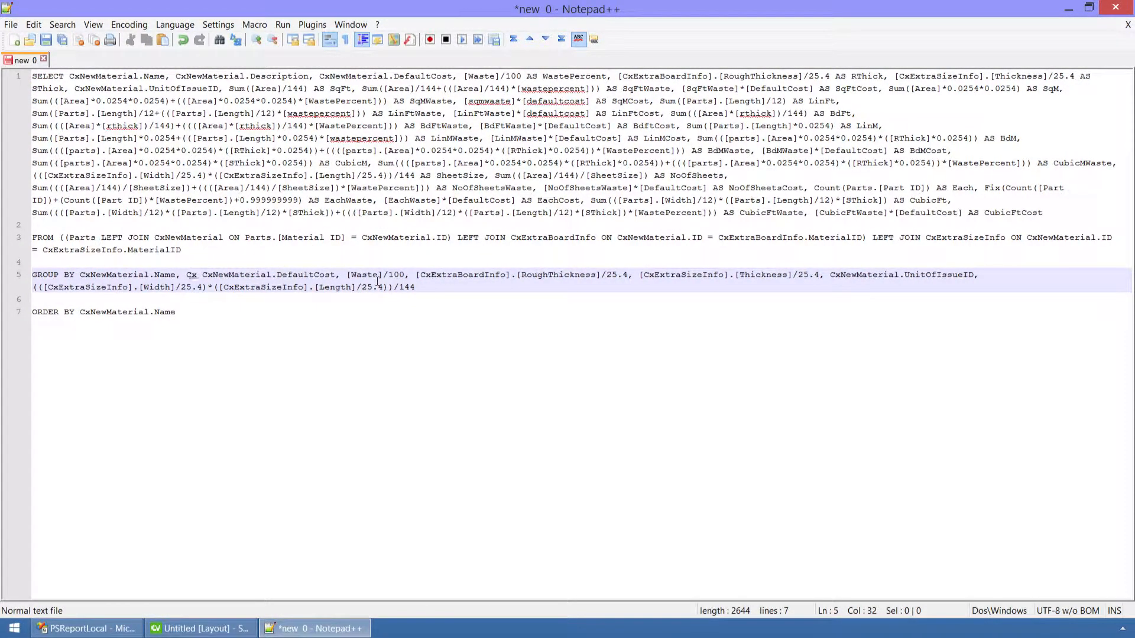
type("NewMaterial.")
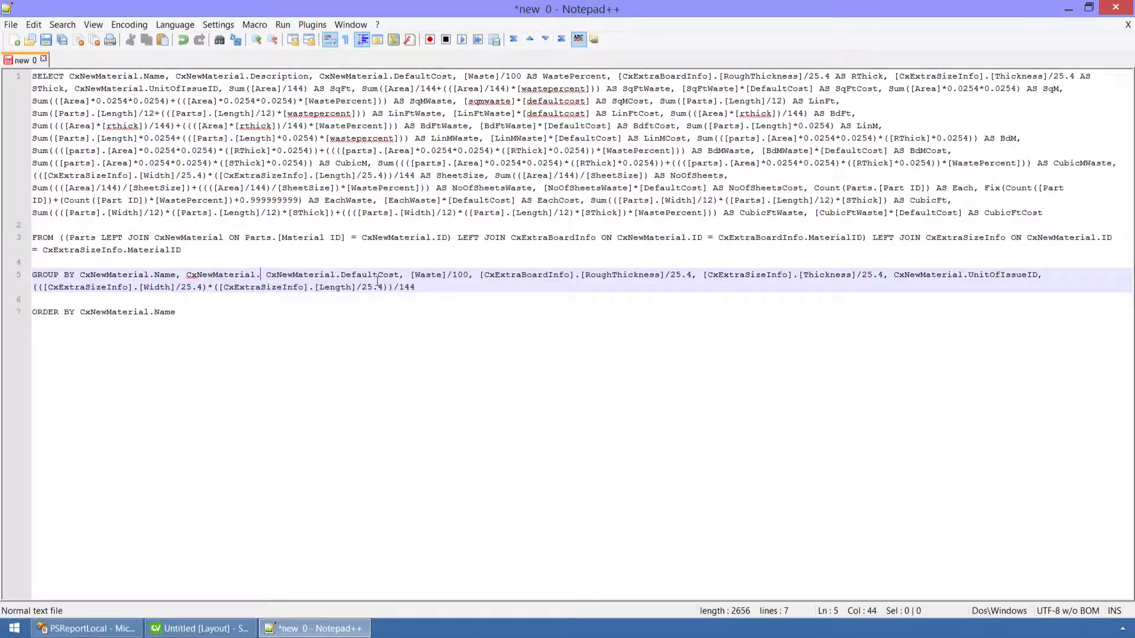
type("Description")
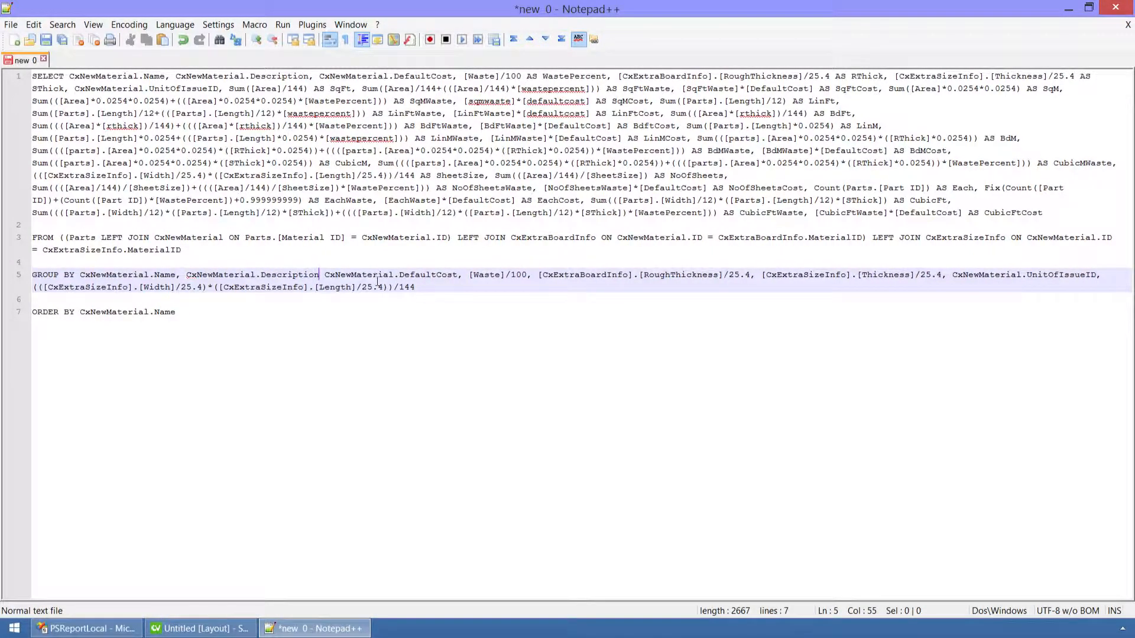
type(",")
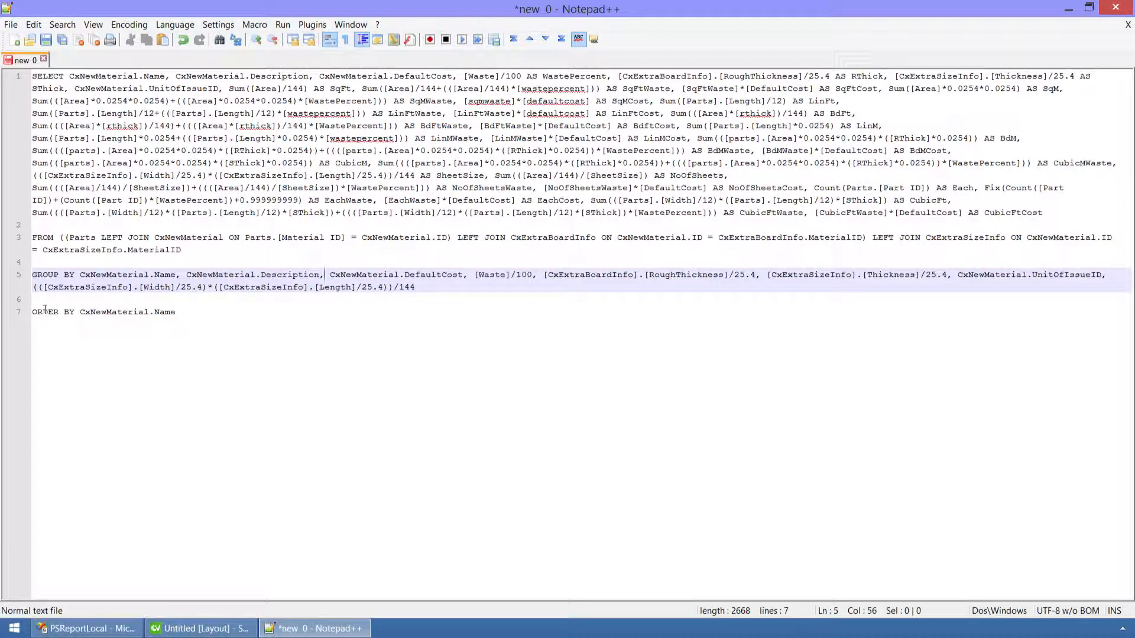
Step: Try extending the ORDER BY clause to sort by CxNewMaterial.Name, CxNewMaterial.Description
double_click(156, 315)
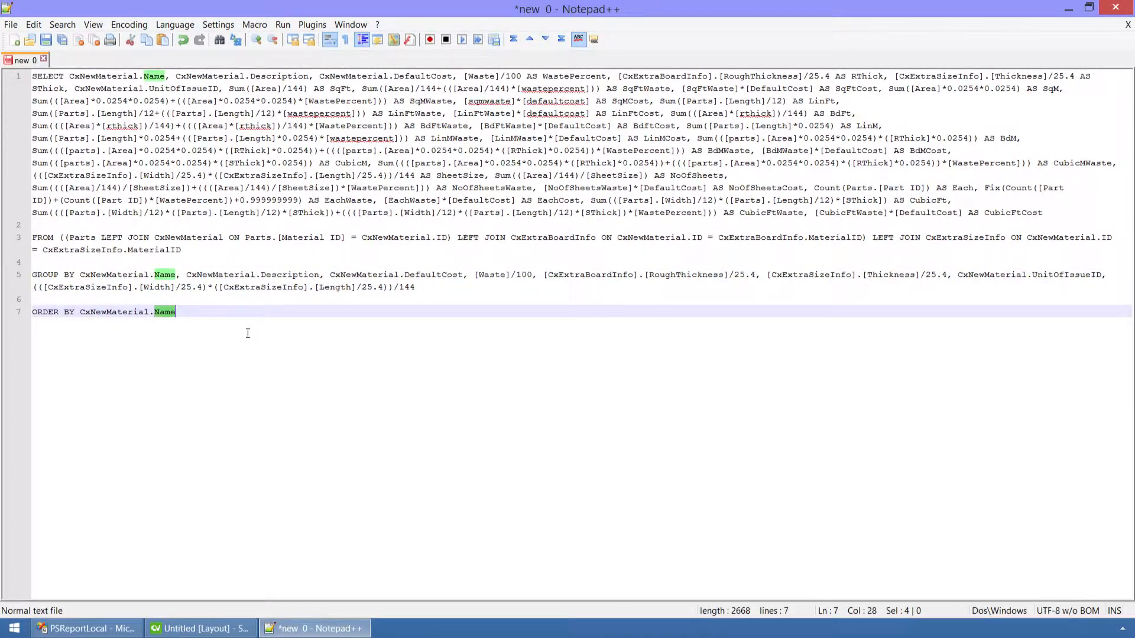
type("Description")
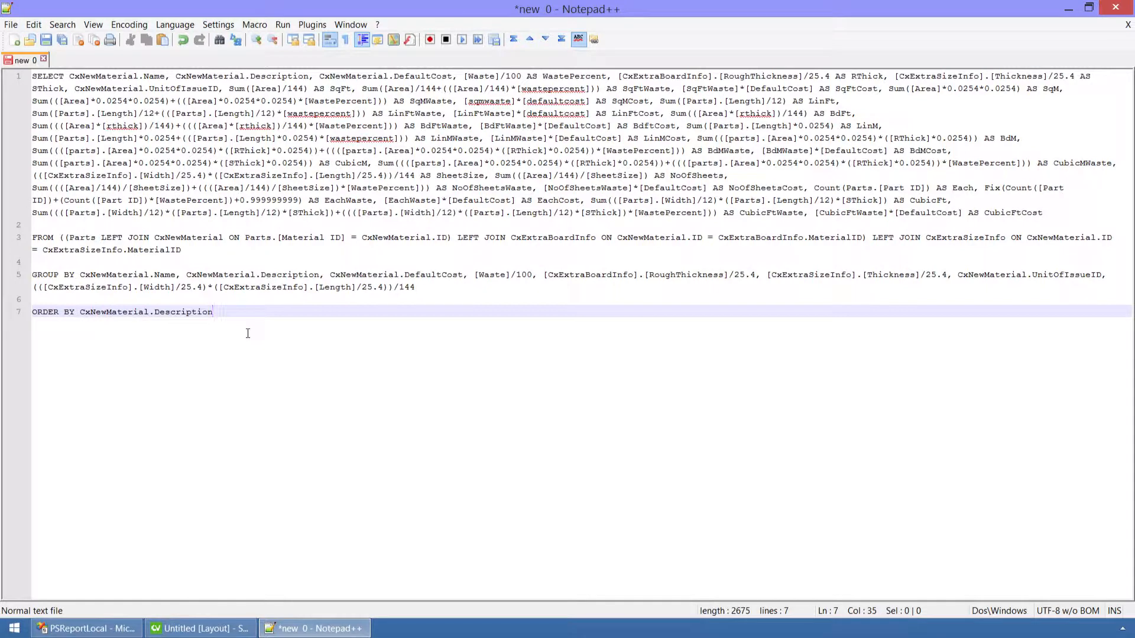
key("BackSpace")
key("BackSpace")
key("BackSpace")
key("BackSpace")
key("BackSpace")
key("BackSpace")
key("BackSpace")
key("BackSpace")
key("BackSpace")
key("BackSpace")
key("BackSpace")
type("Name, c")
type("xMaterial.D")
key("BackSpace")
key("BackSpace")
key("BackSpace")
key("BackSpace")
key("BackSpace")
key("BackSpace")
key("BackSpace")
key("BackSpace")
key("BackSpace")
key("BackSpace")
type("NewMaterial.Description")
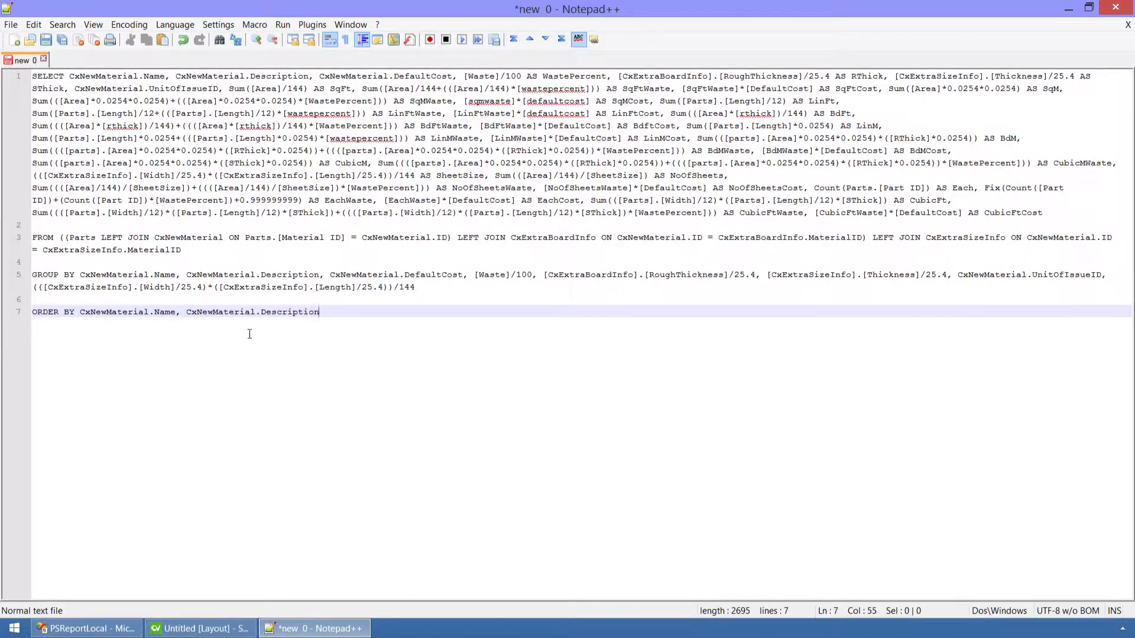
Step: Remove CxNewMaterial.Description from the ORDER BY clause, leaving only CxNewMaterial.Name as the sort field
key("BackSpace")
key("BackSpace")
key("BackSpace")
key("BackSpace")
key("BackSpace")
key("BackSpace")
key("BackSpace")
key("BackSpace")
key("BackSpace")
key("BackSpace")
key("BackSpace")
key("BackSpace")
key("BackSpace")
key("BackSpace")
key("BackSpace")
key("BackSpace")
key("BackSpace")
key("BackSpace")
key("BackSpace")
key("BackSpace")
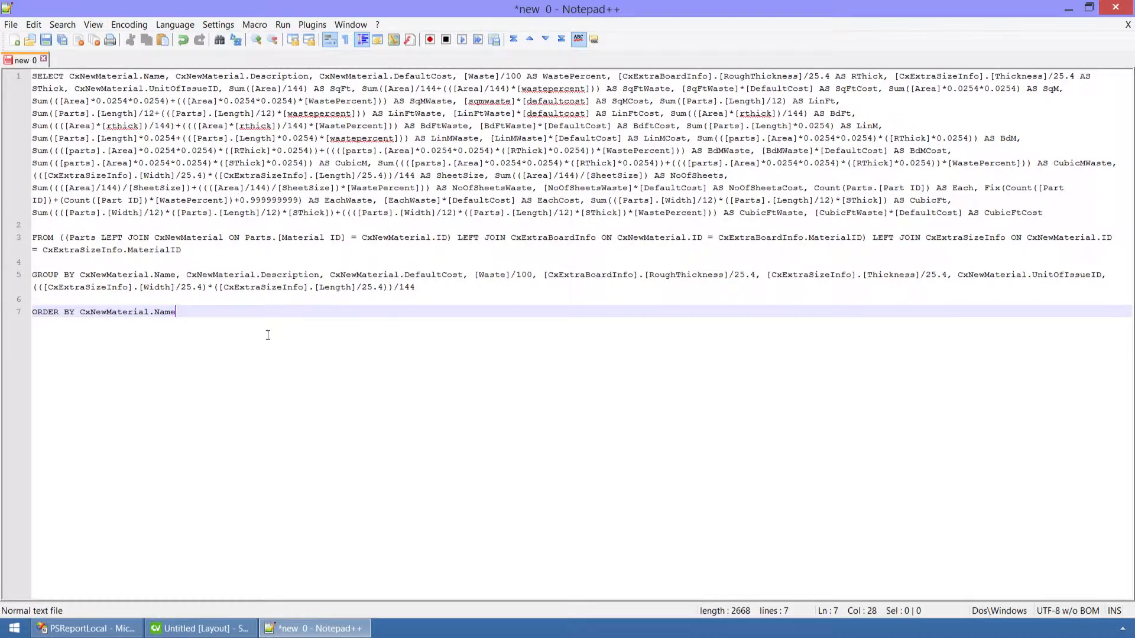
Step: Switch back to Cabinet Vision, overwrite the Parts table's SQL with the whole edited query, and preview the table's data
key("ctrl+a")
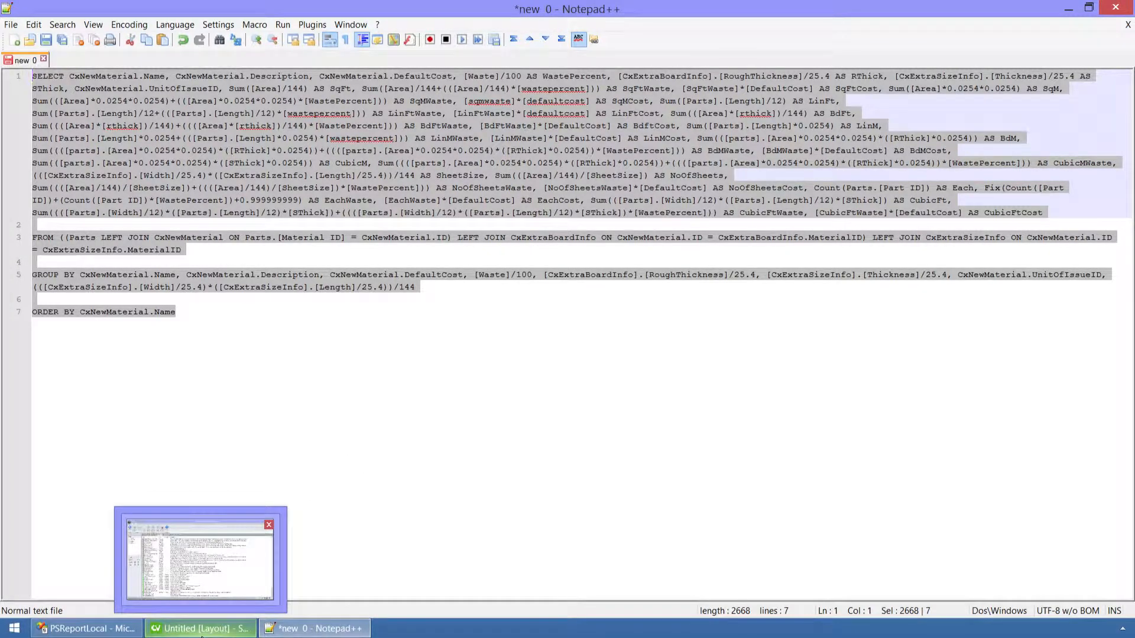
left_click(201, 632)
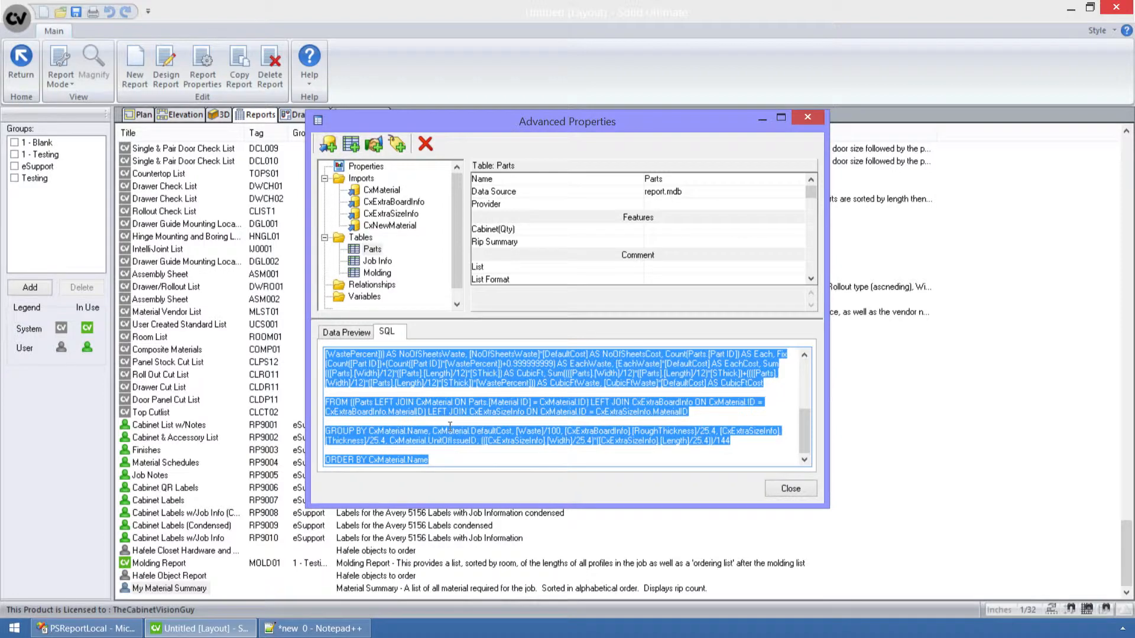
key("ctrl+v")
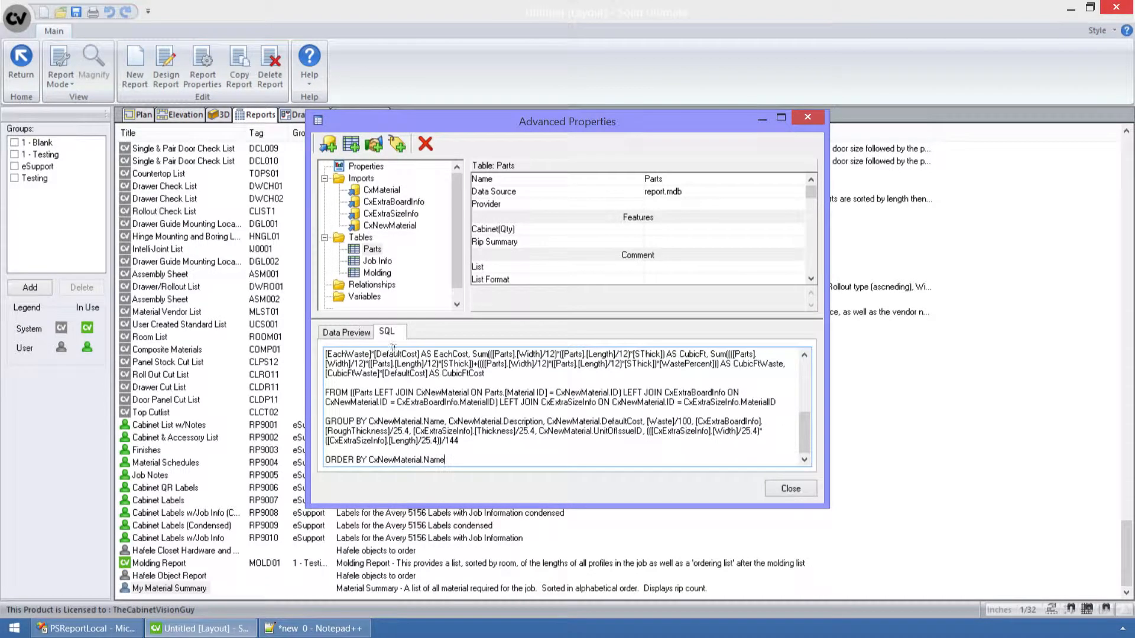
left_click(359, 334)
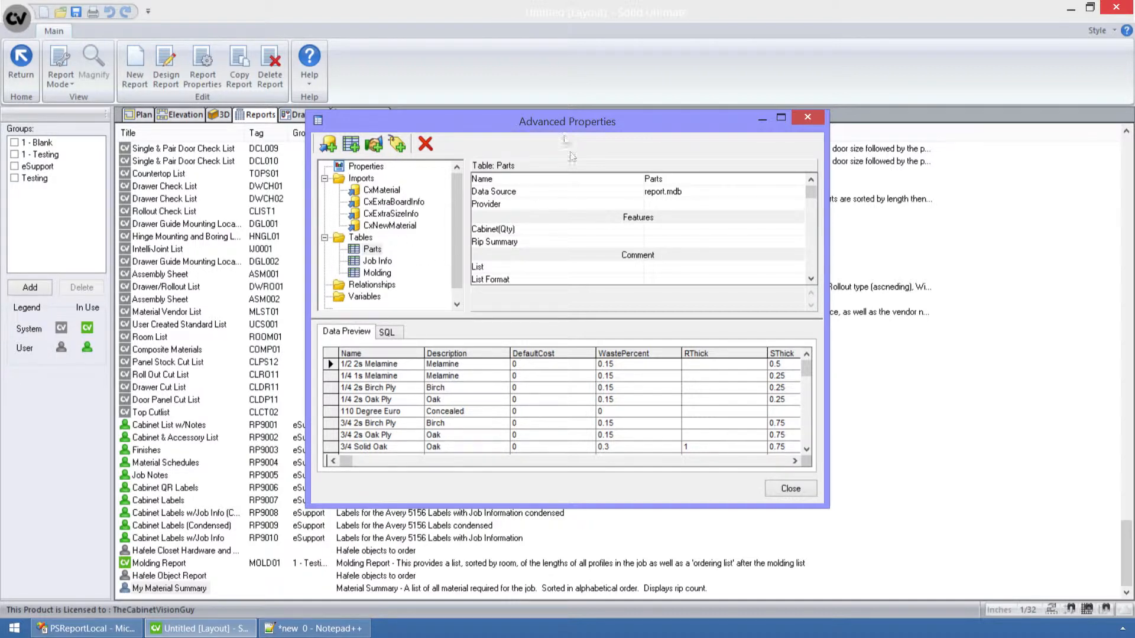
Step: Try to delete the CxMaterial import from the report
left_click(383, 190)
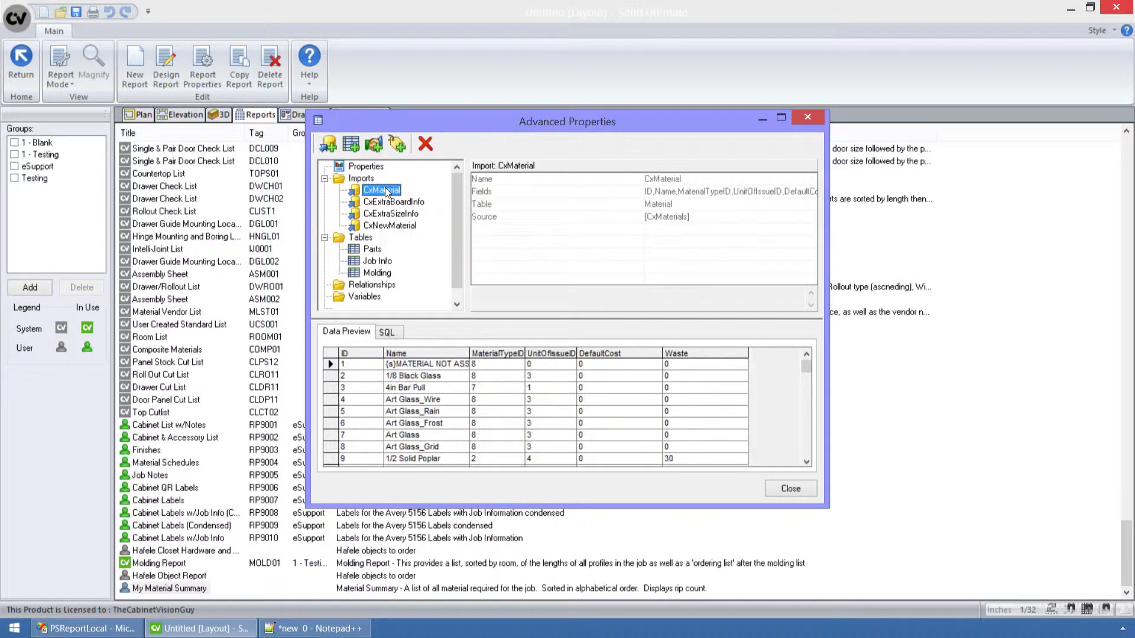
left_click(425, 144)
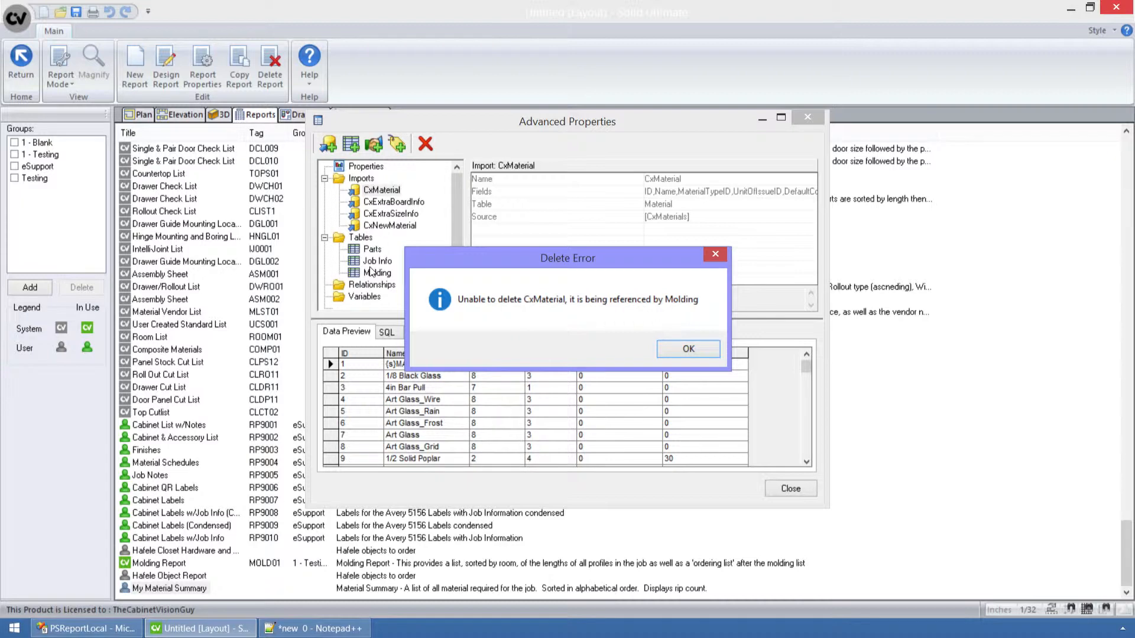
left_click(702, 351)
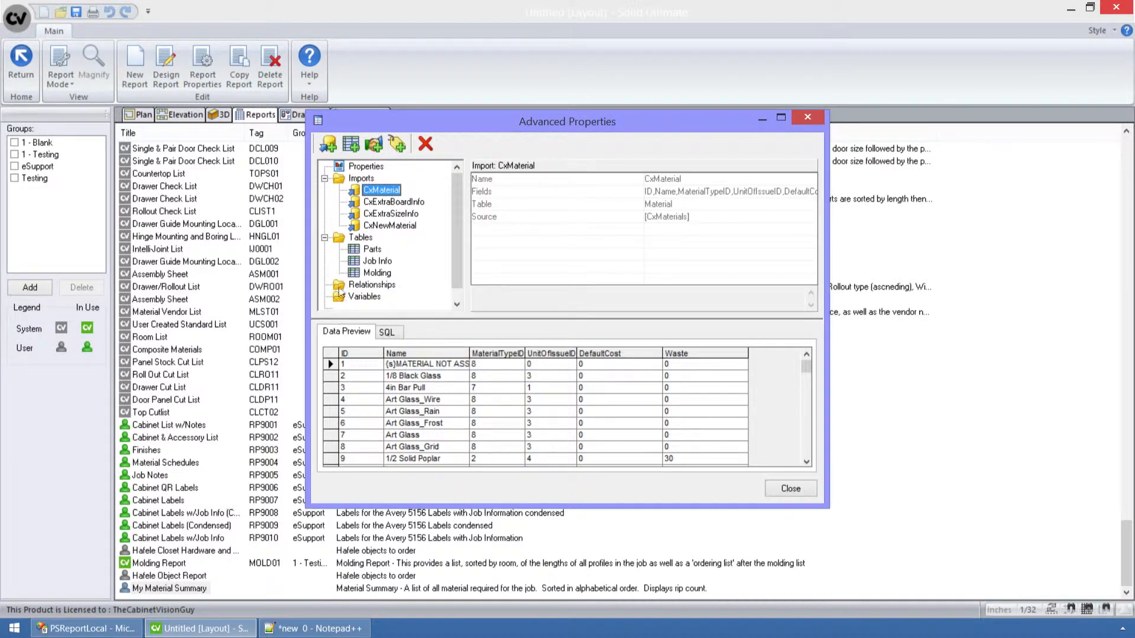
Step: Examine the Molding table's SQL query and data preview for CxMaterial references, and close the report's advanced properties
left_click(373, 272)
left_click(383, 329)
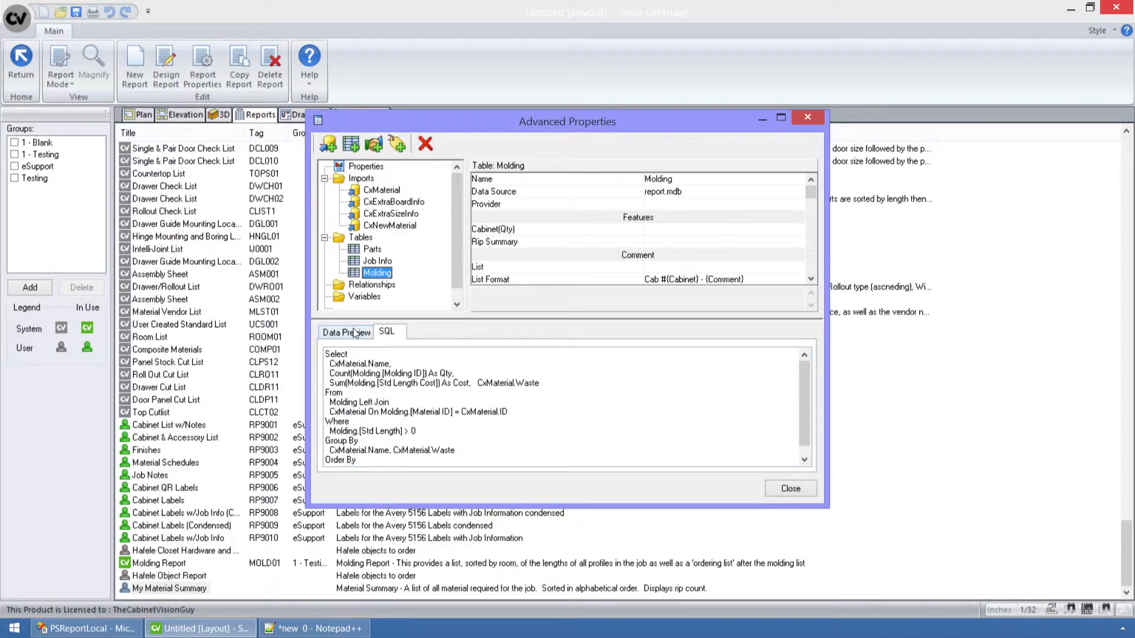
left_click(353, 332)
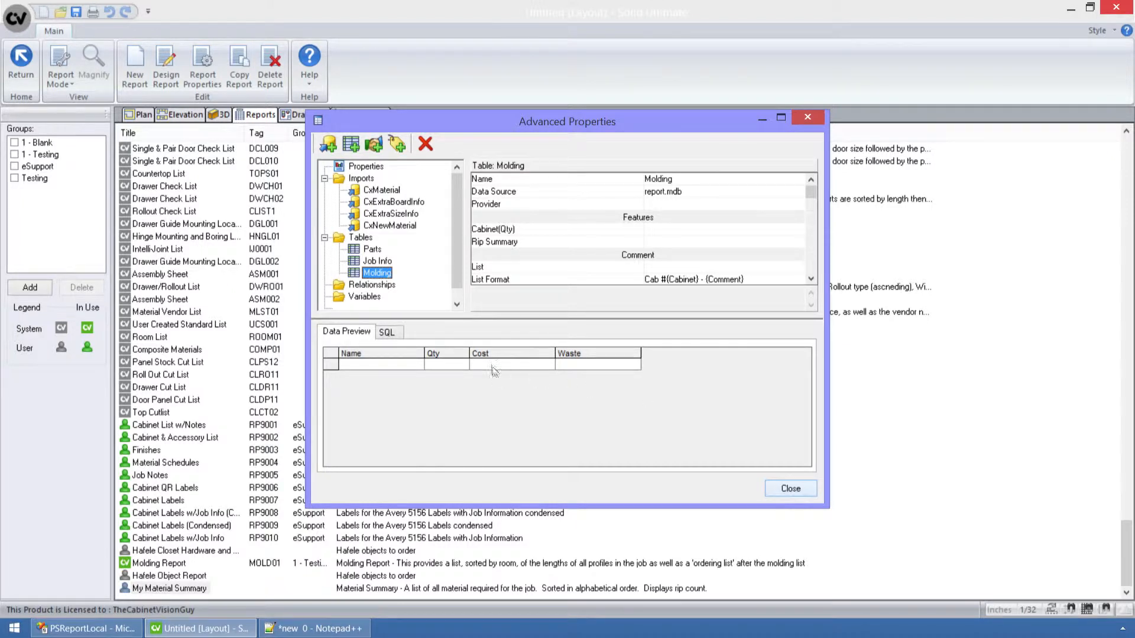
left_click(390, 334)
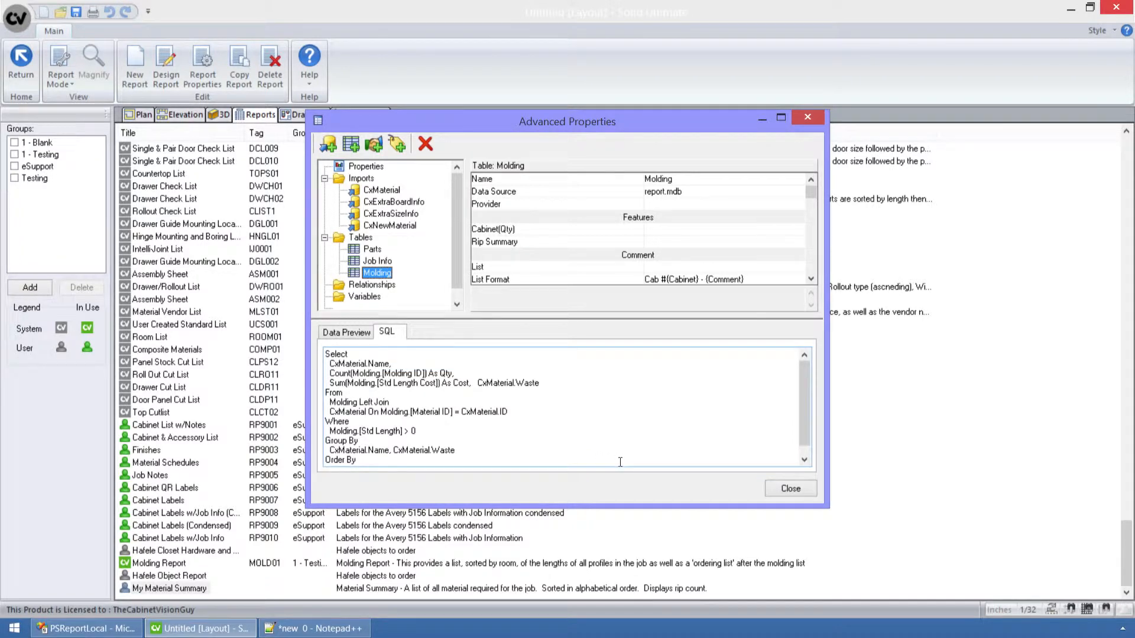
left_click(792, 493)
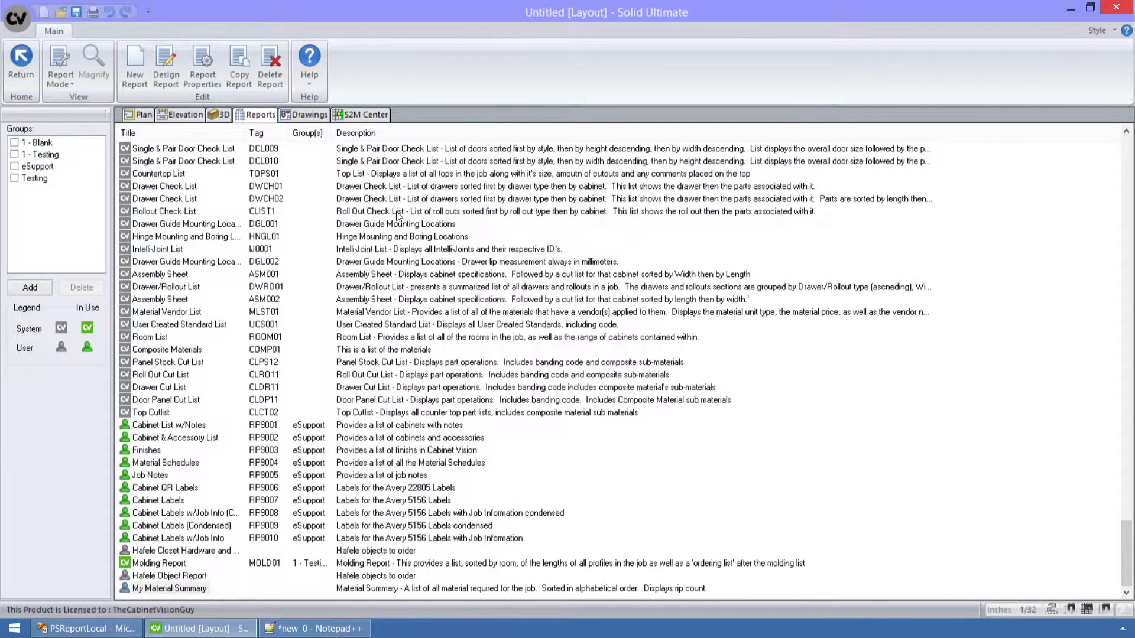
Step: Open the My Material Summary report's design and the Parts.Name field in the first Parts table's data line for editing
left_click(166, 59)
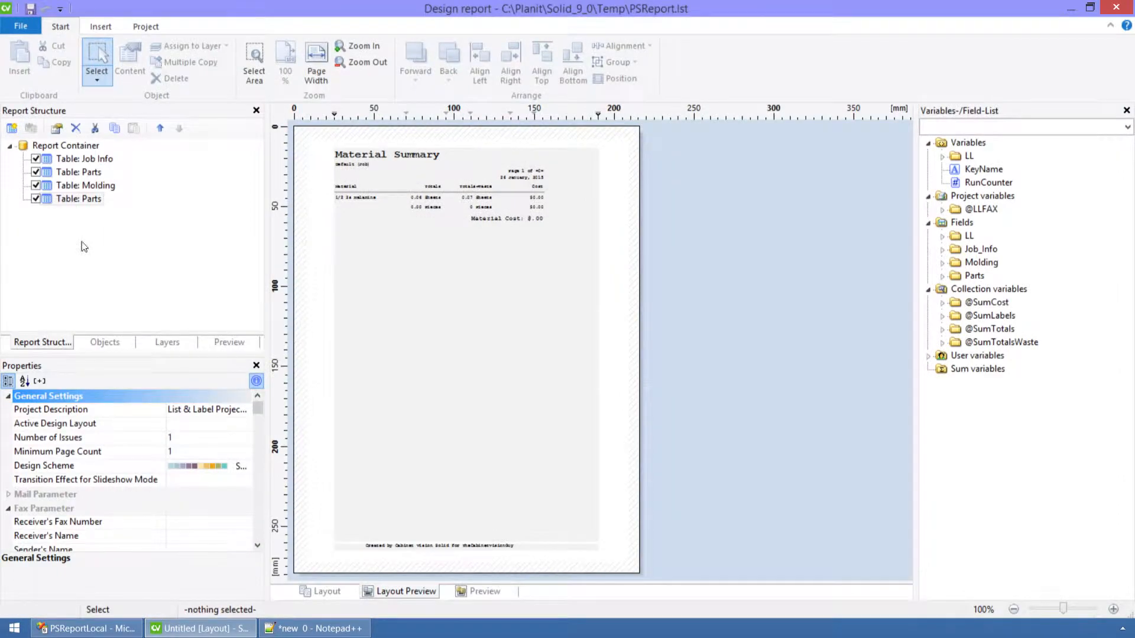
left_click(73, 173)
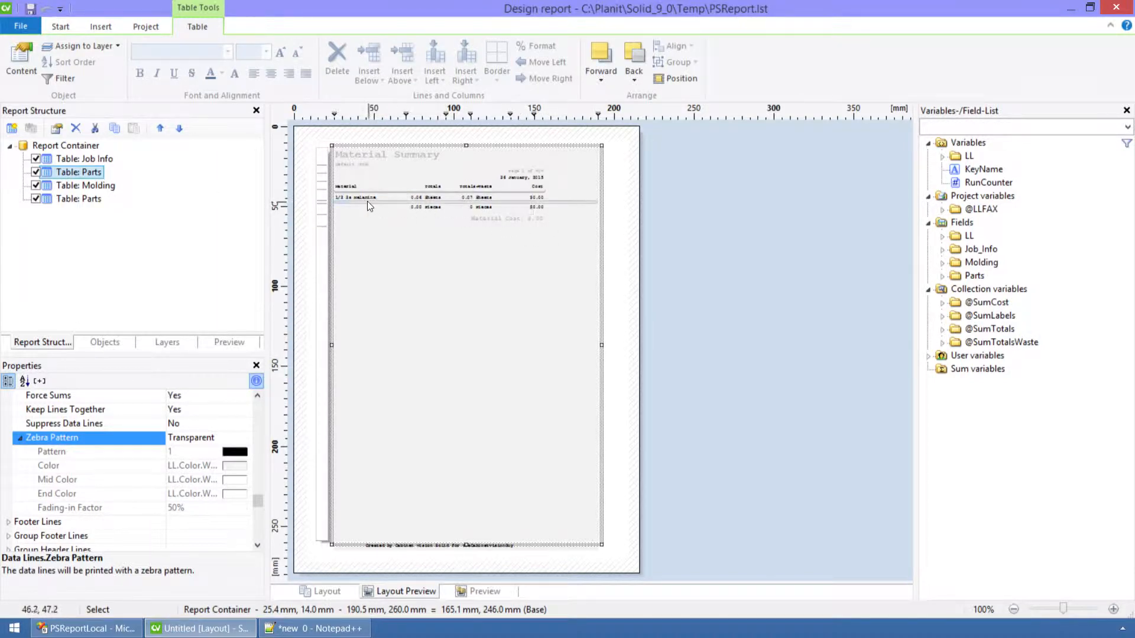
double_click(80, 172)
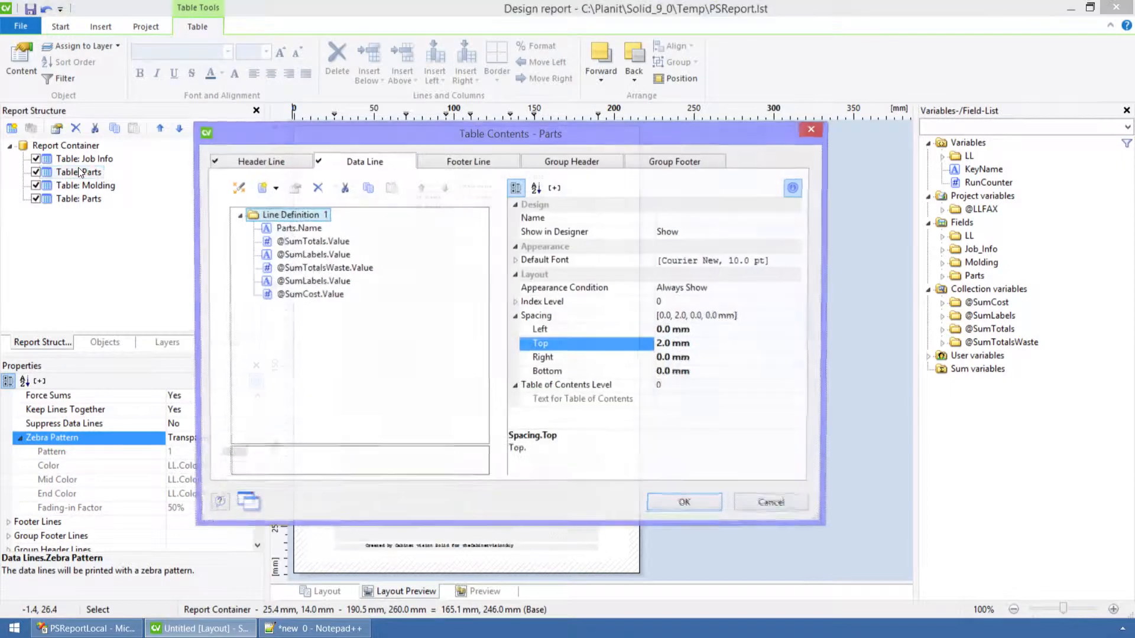
double_click(292, 230)
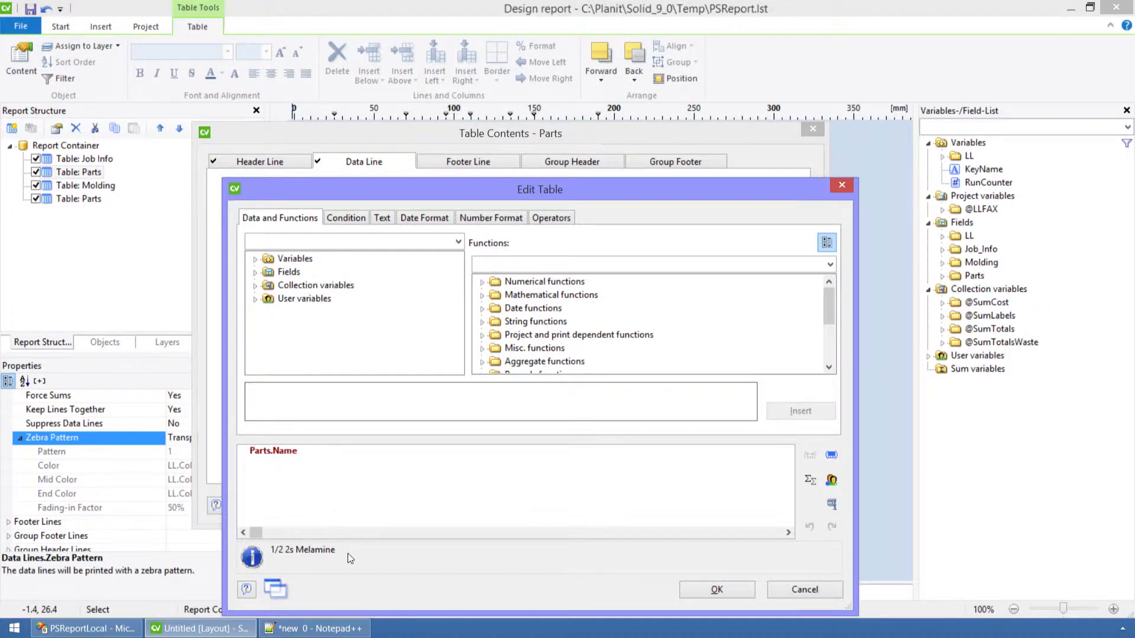
Step: Try replacing the field's expression with Parts.Description alone
double_click(300, 449)
type("Parts.de")
key("Down")
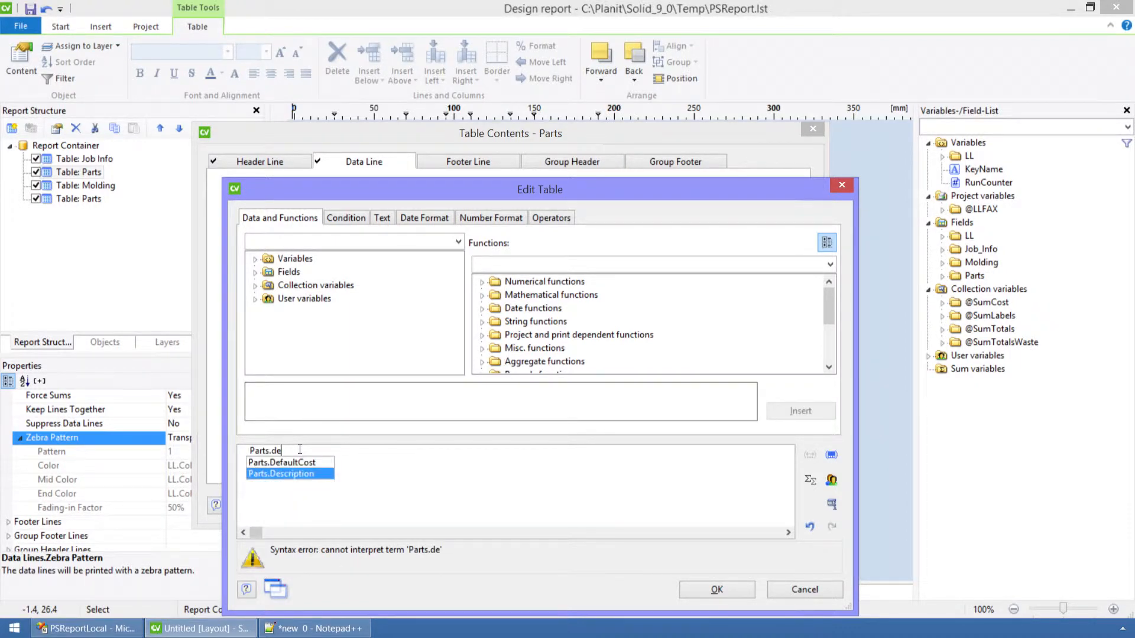
key("Return")
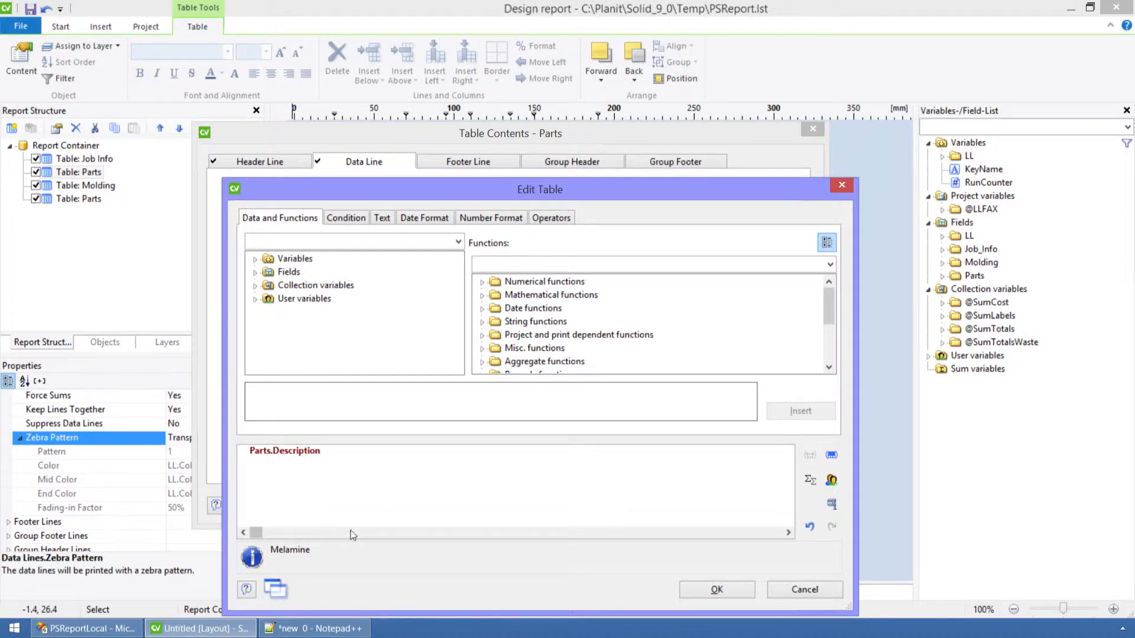
Step: Set the field's expression to Parts.Name + ' (' + Parts.Description + ')' and apply it to the Parts table contents
triple_click(334, 453)
type("Pa")
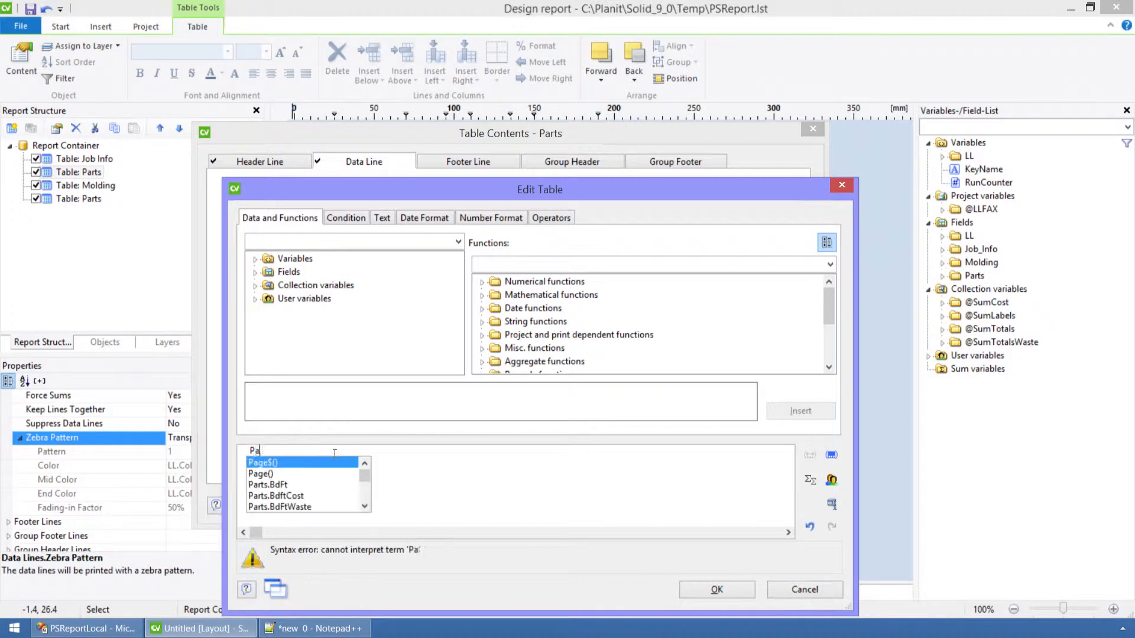
type("rts.Na")
key("Return")
type("+ ")
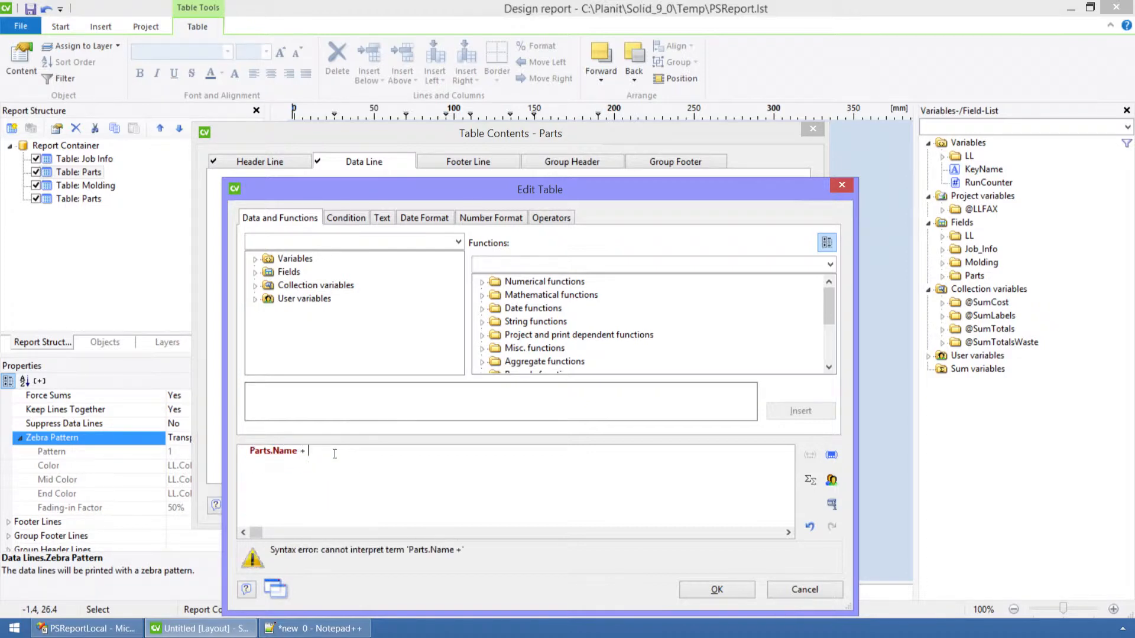
type("' (' + parts.d")
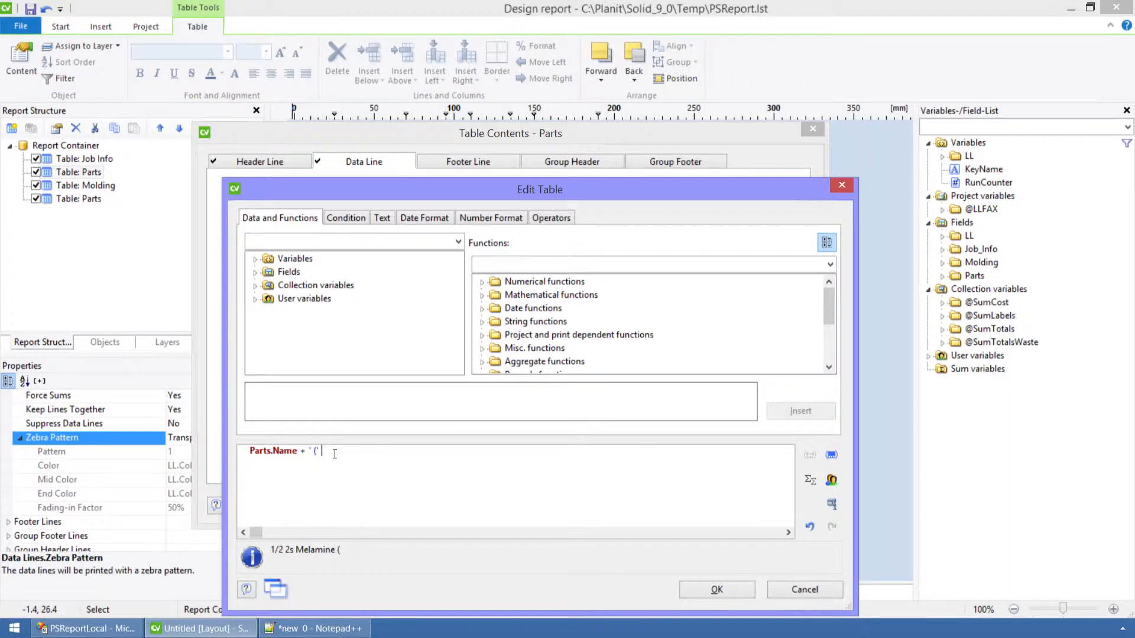
type("e")
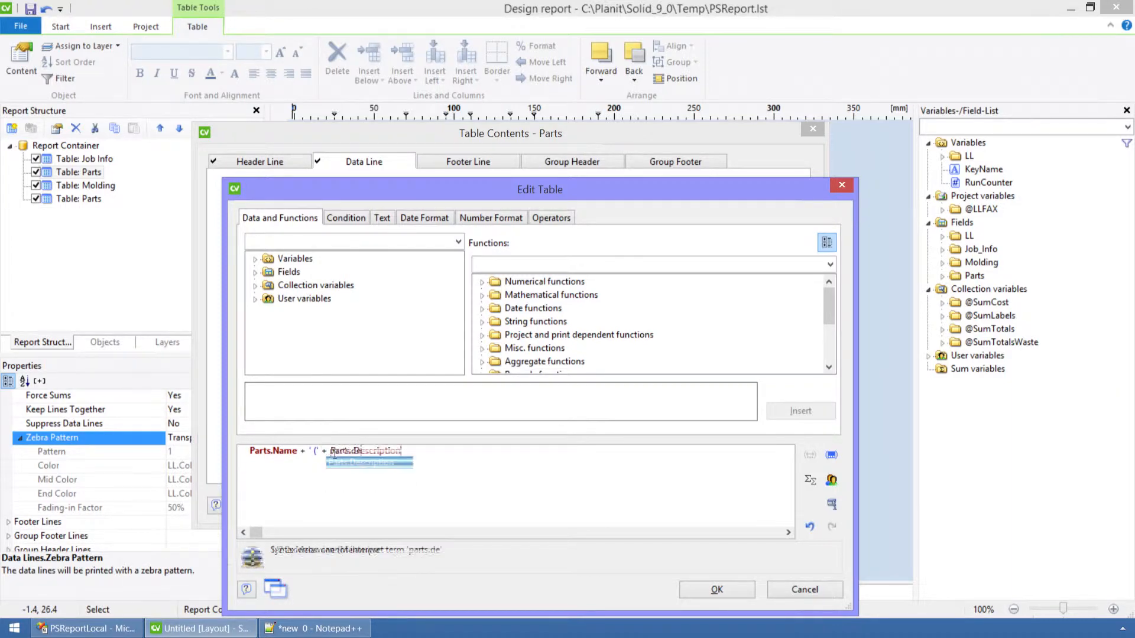
key("Return")
type("+ ')'")
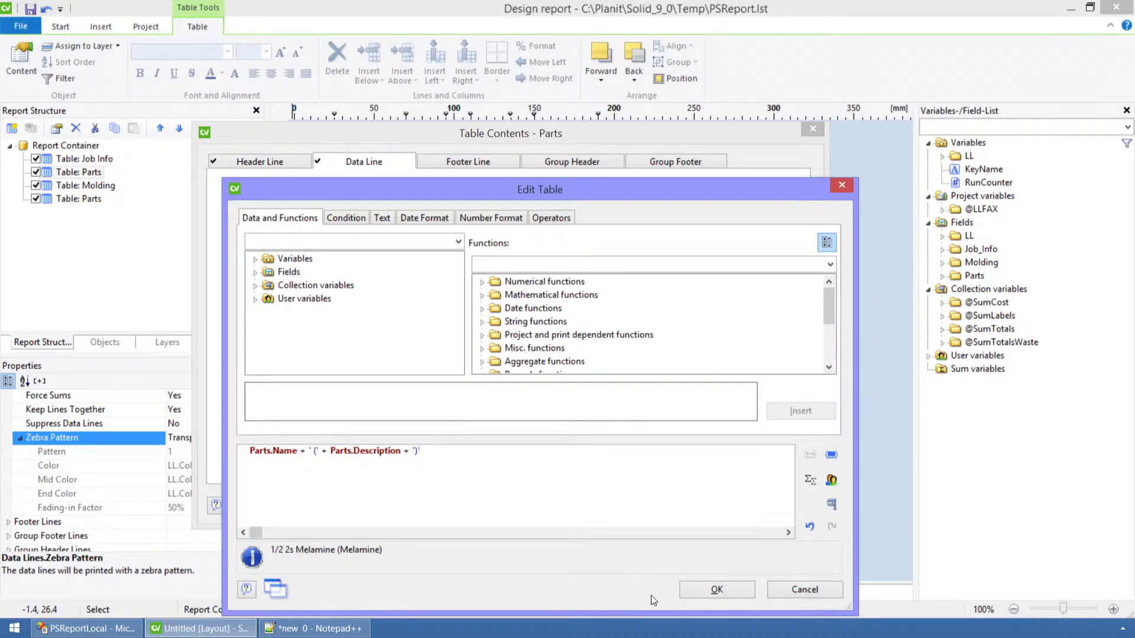
left_click(704, 593)
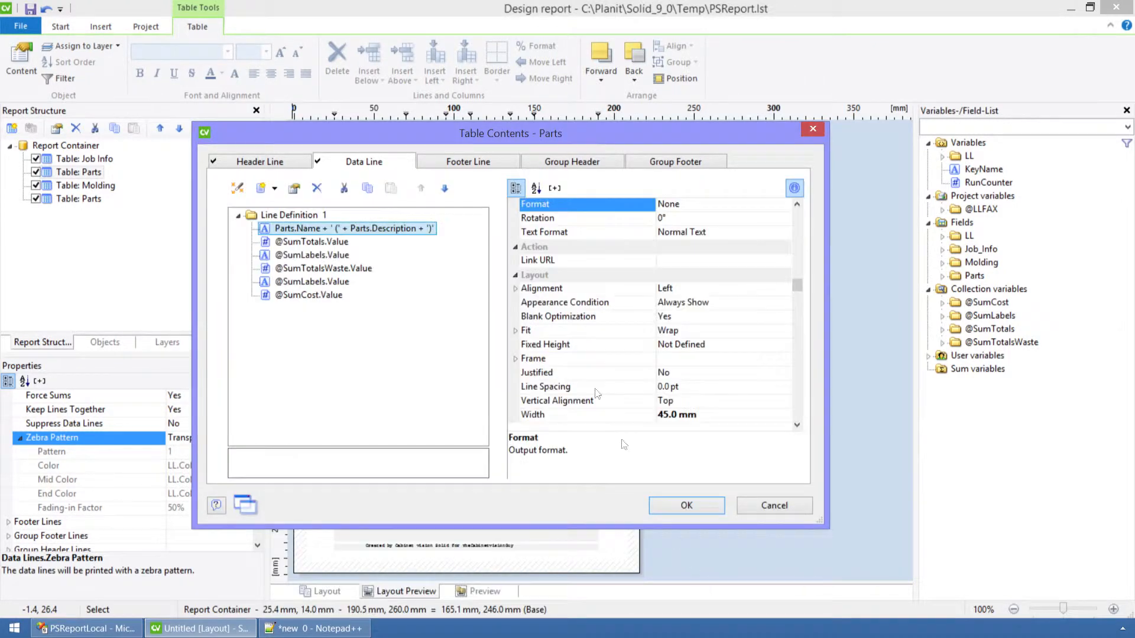
left_click(687, 504)
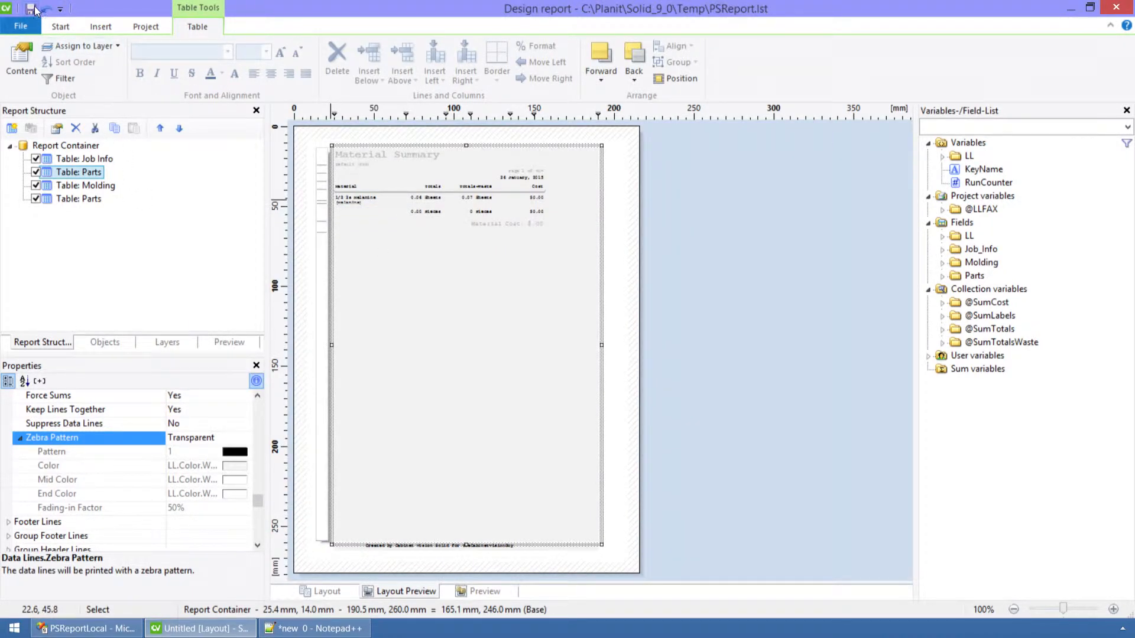
Step: Close the report design, preview the Material Summary report and magnify its material list
left_click(1106, 12)
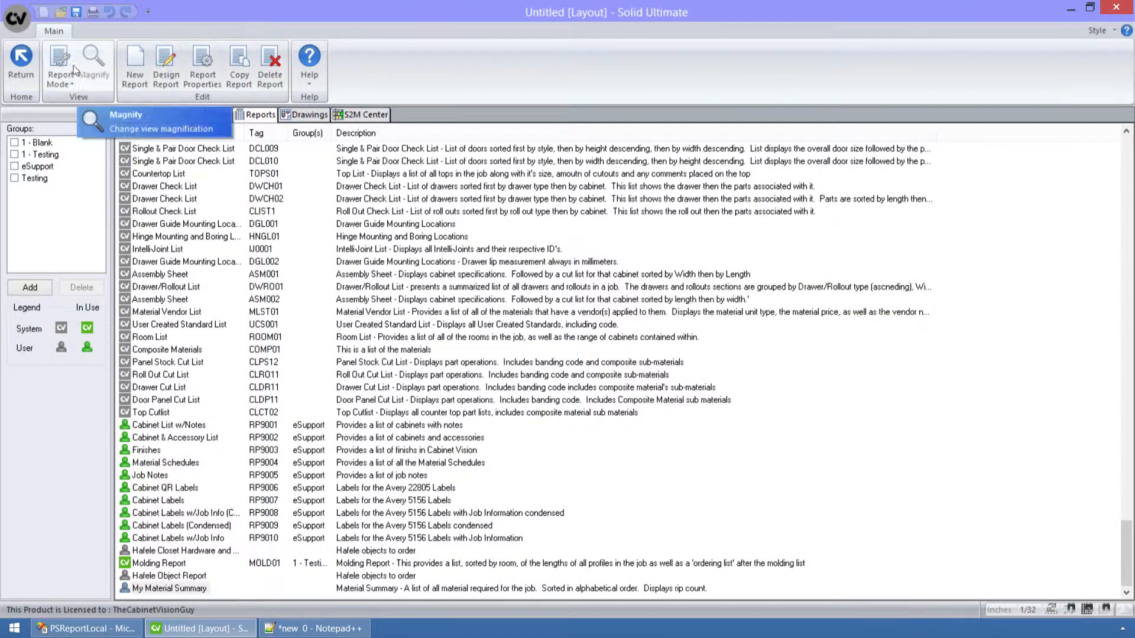
left_click(74, 71)
left_click(72, 102)
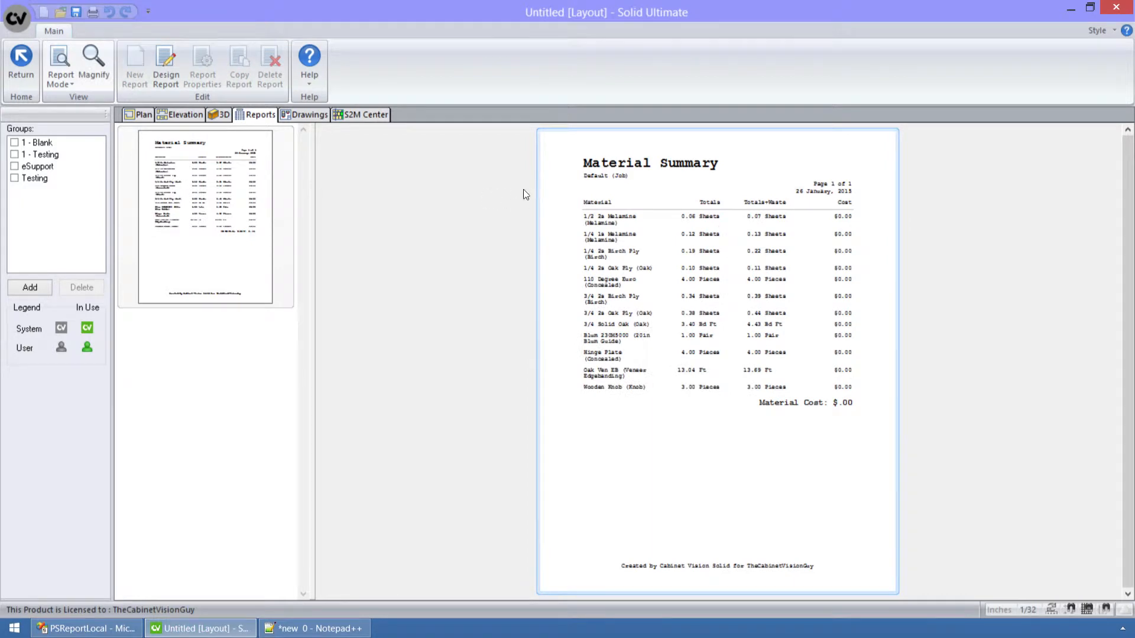
left_click_drag(525, 194, 898, 420)
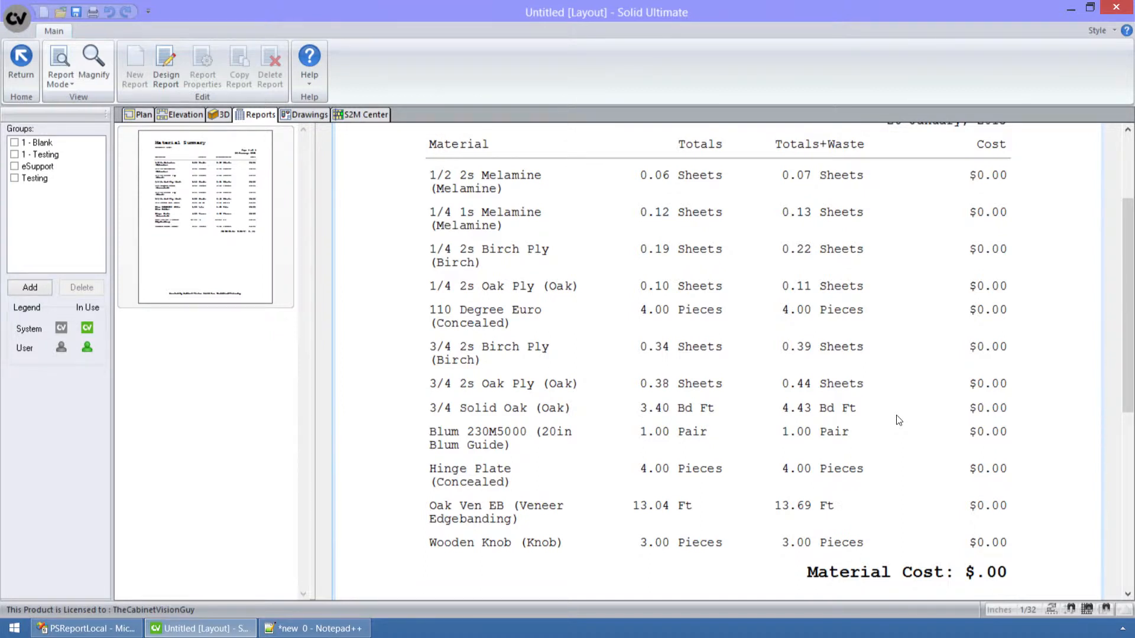
Step: Launch Notepad from the Windows Start screen and paste the edited SQL query into the blank document
key("super")
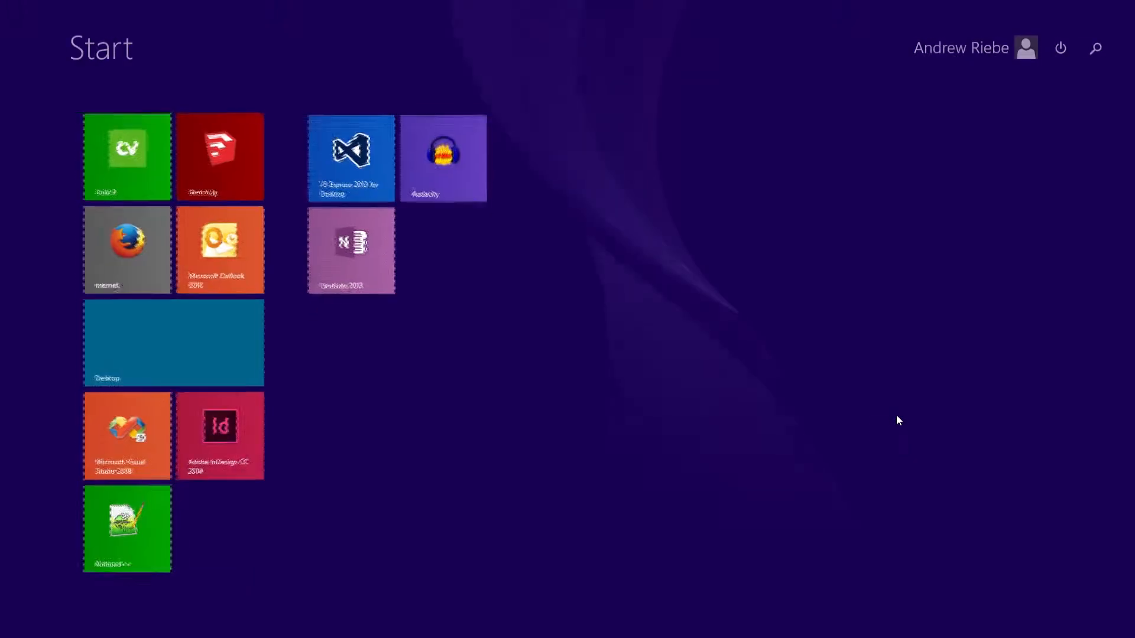
type("notepad++")
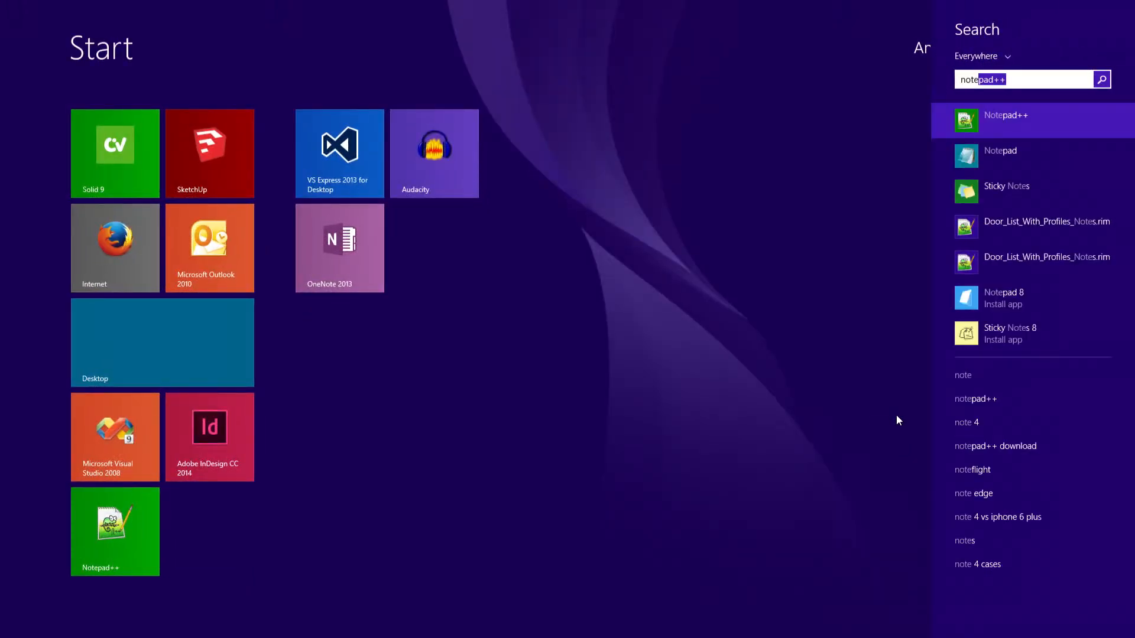
key("Down")
key("Return")
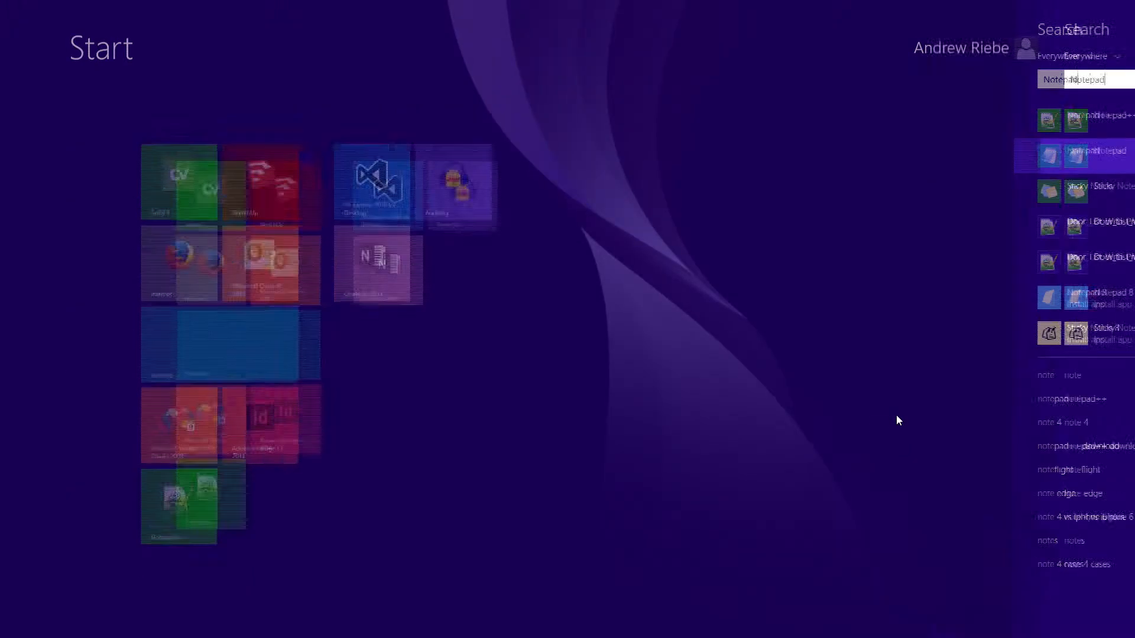
key("ctrl+v")
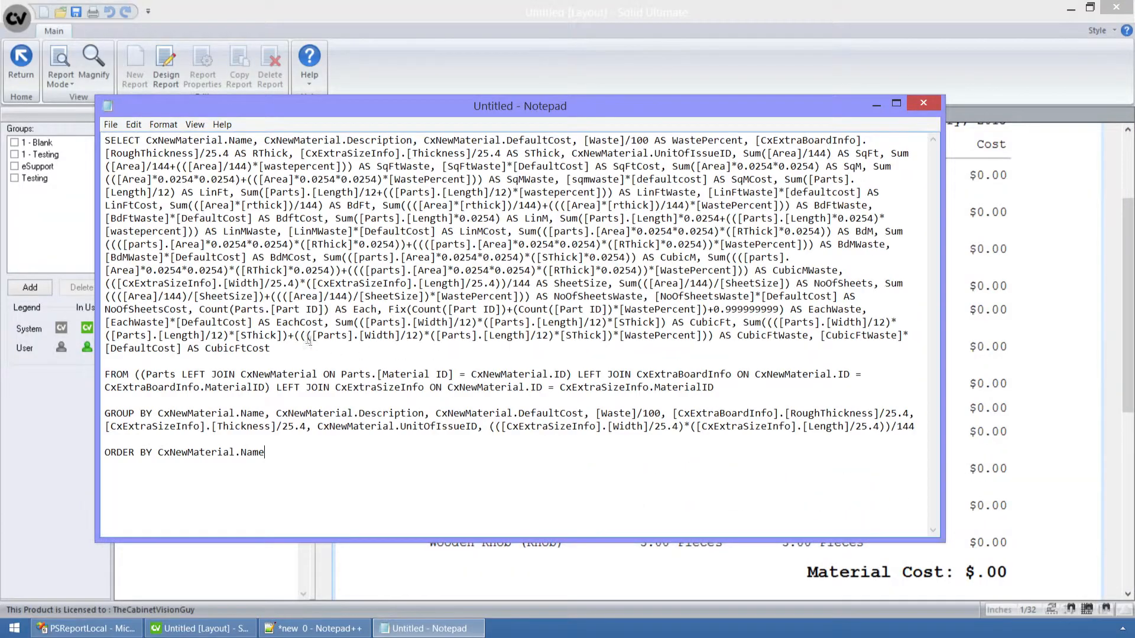
Step: Look at Notepad's find-and-replace options, dismiss them, and close Notepad without saving the pasted query
key("ctrl+h")
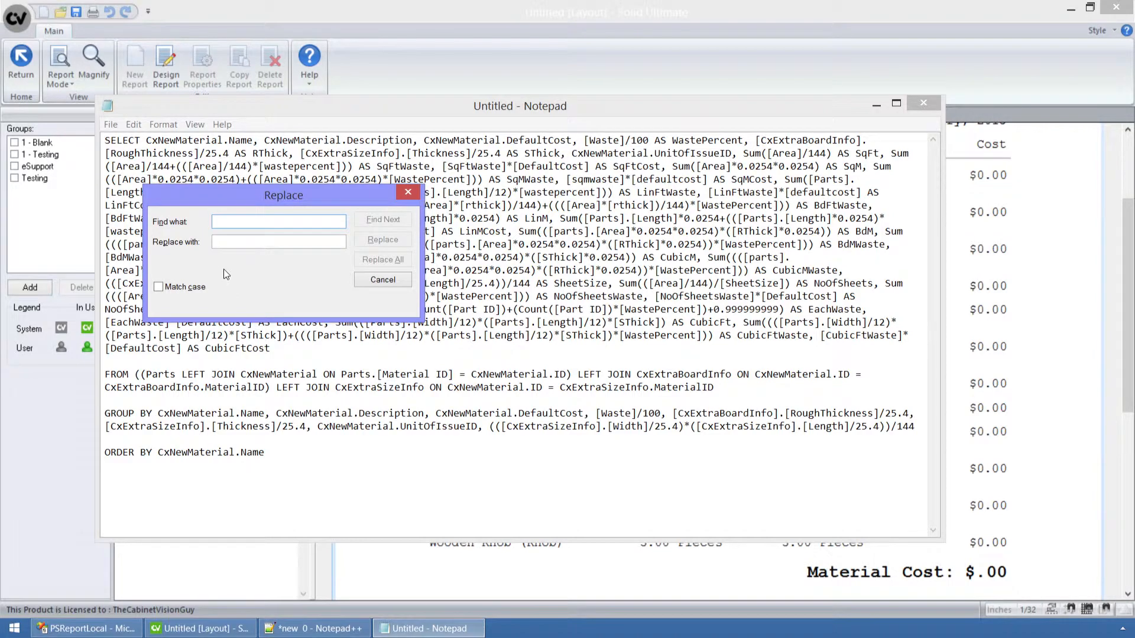
left_click(407, 193)
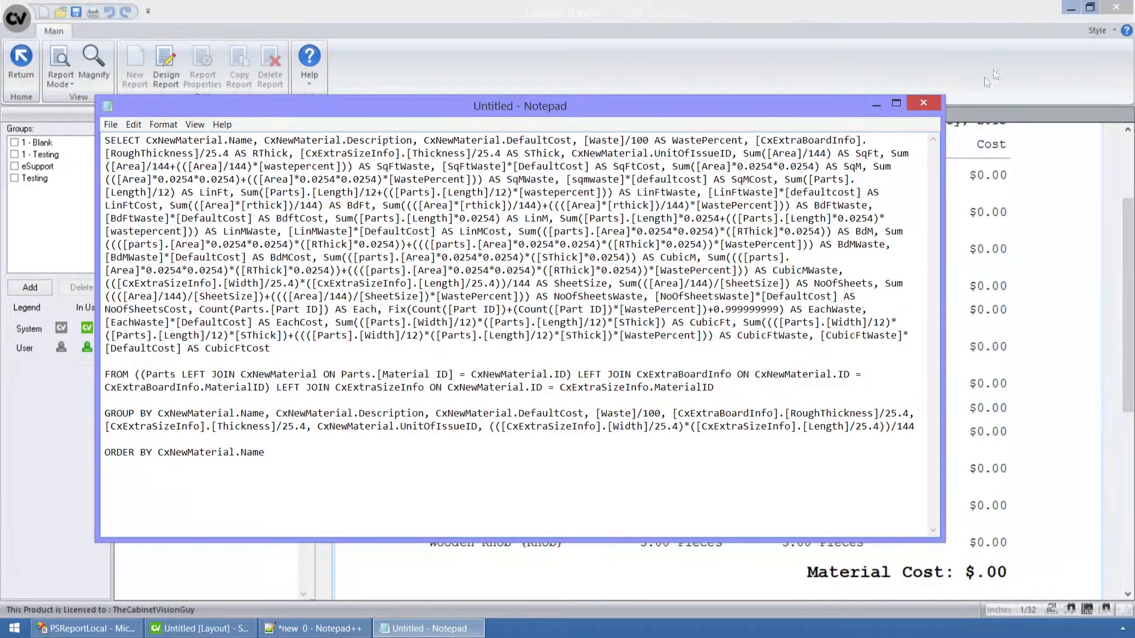
left_click(931, 101)
key("n")
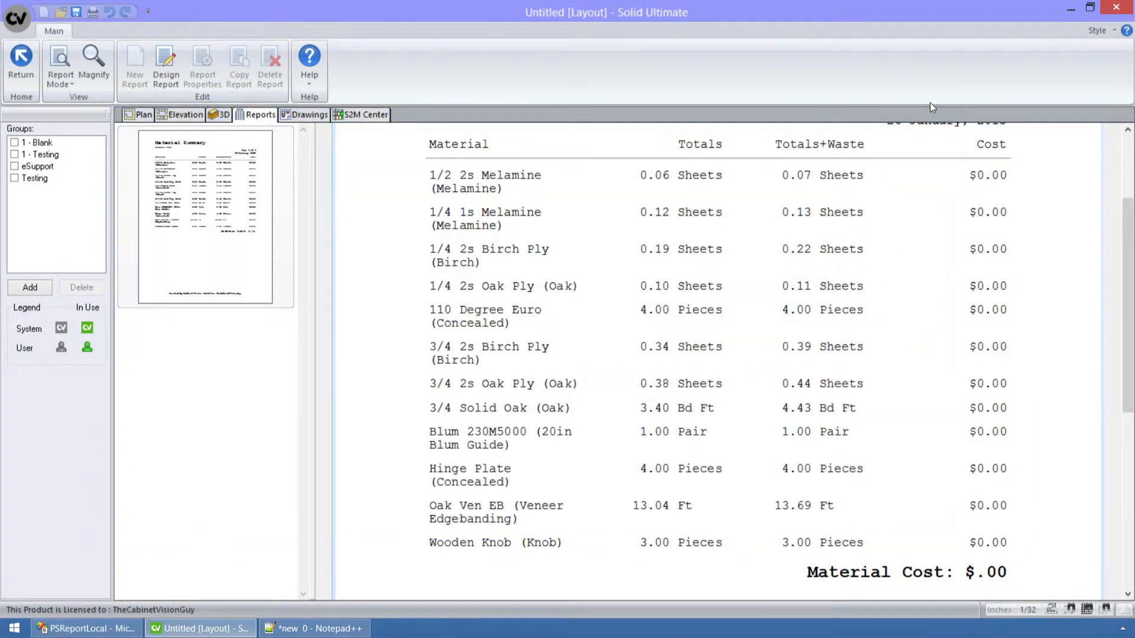